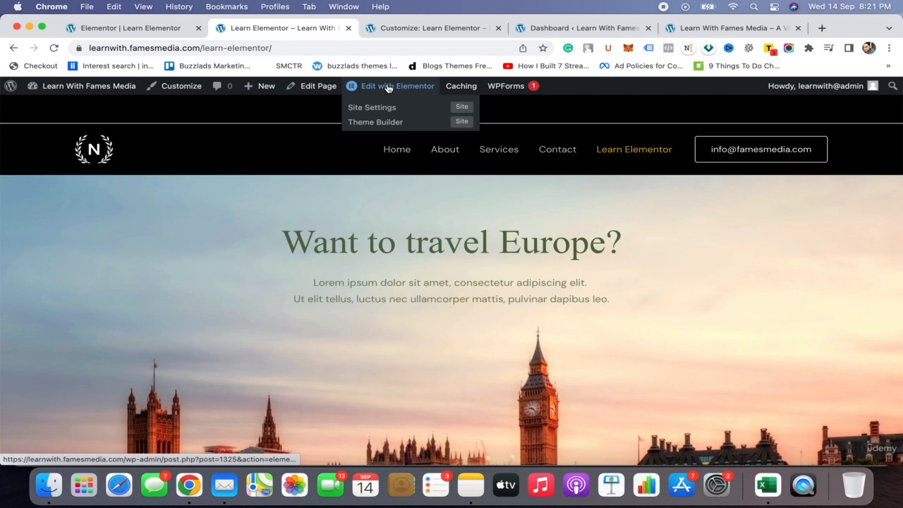
Open the Learn Elementor page for editing in Elementor and look through its sections from the hero to the footer
click(392, 86)
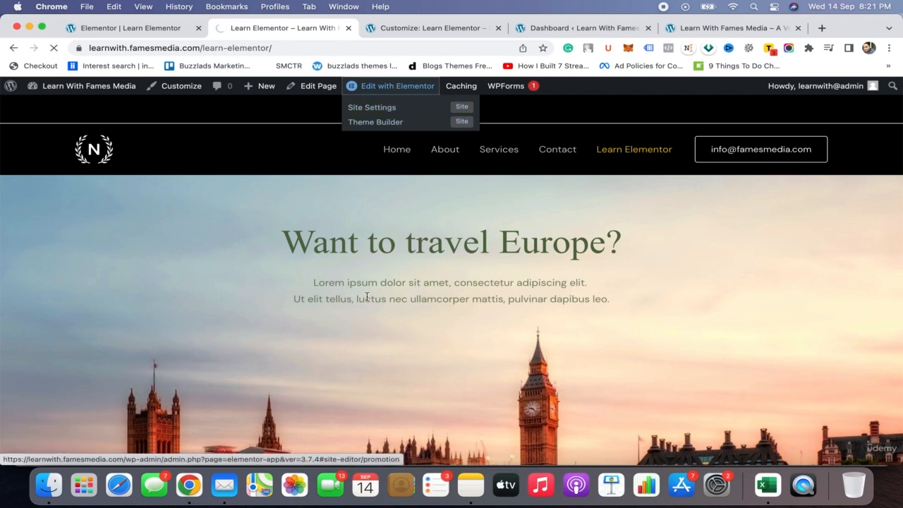
scroll(367, 300, down, 5)
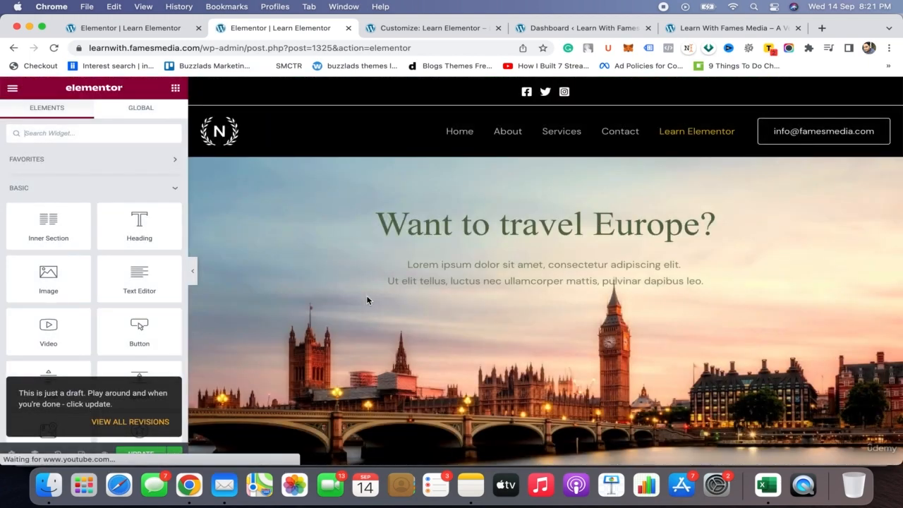
scroll(366, 300, down, 5)
scroll(366, 301, up, 5)
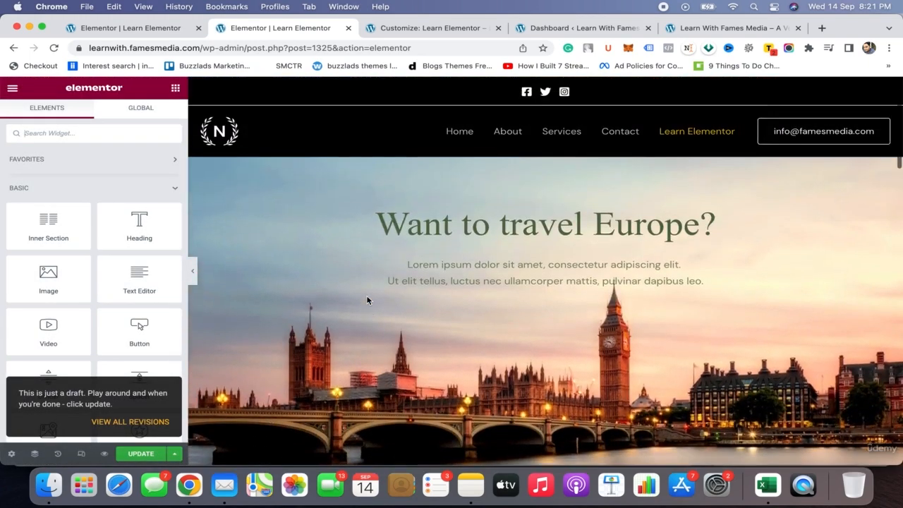
scroll(367, 301, down, 20)
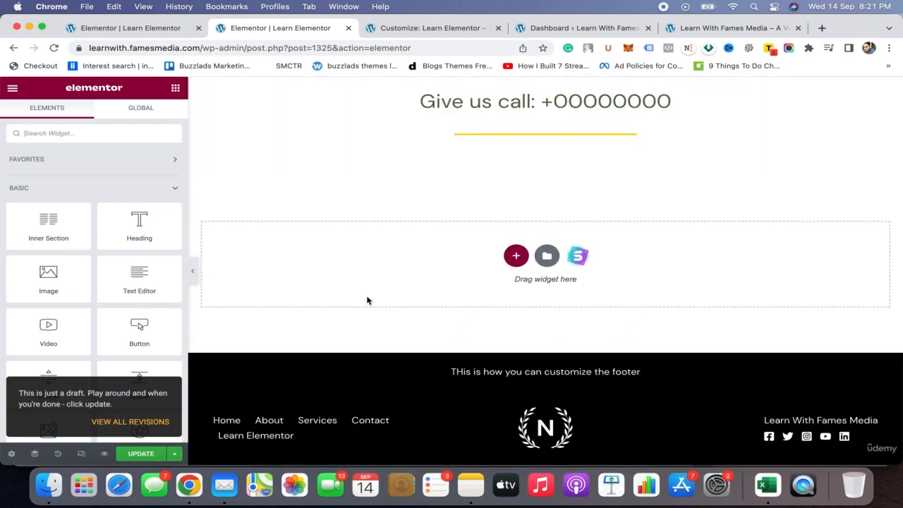
scroll(367, 301, up, 20)
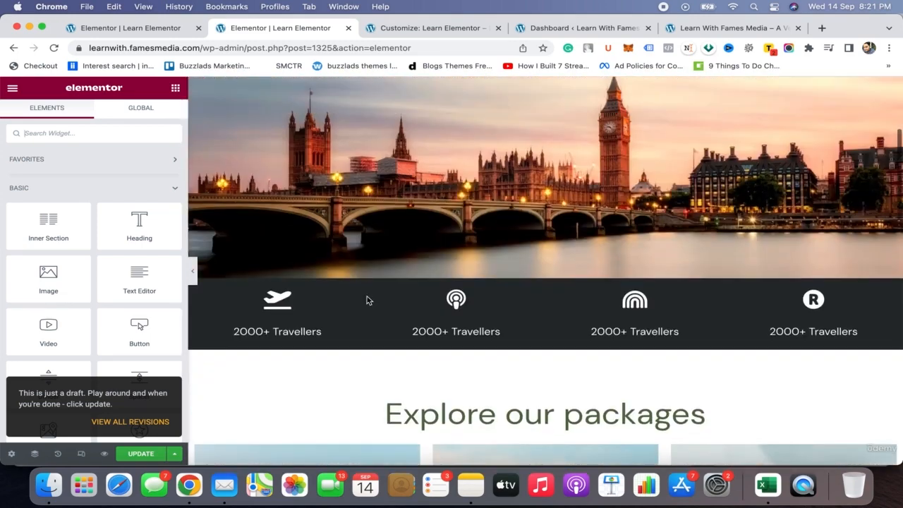
scroll(367, 301, up, 2)
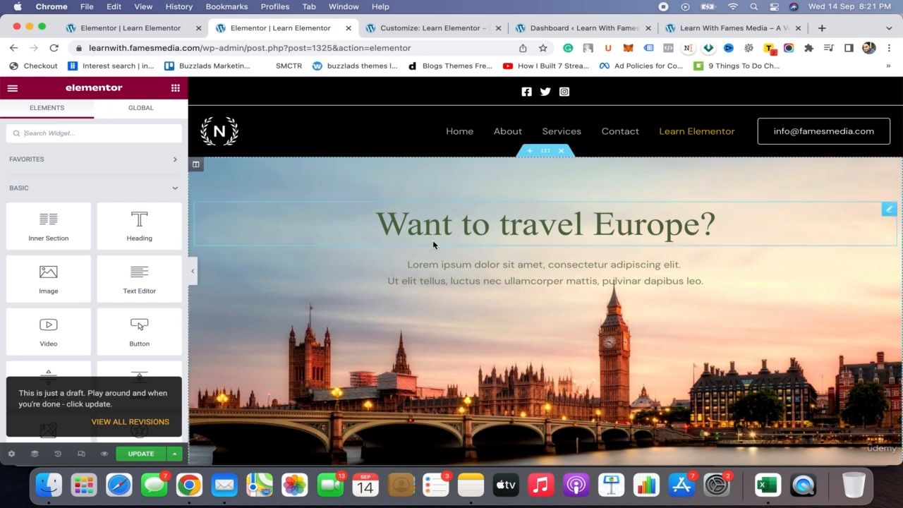
Set the background image attachment of the "Want to travel Europe?" hero section to Fixed
click(545, 152)
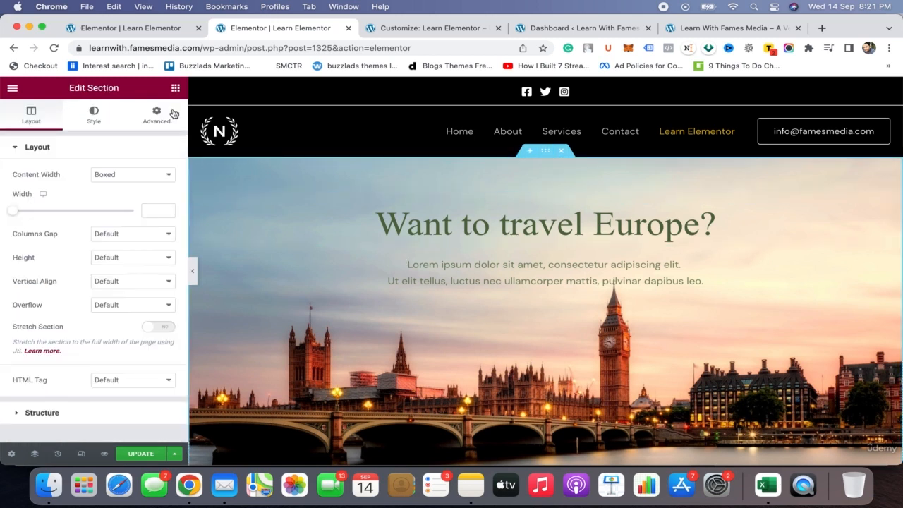
click(94, 115)
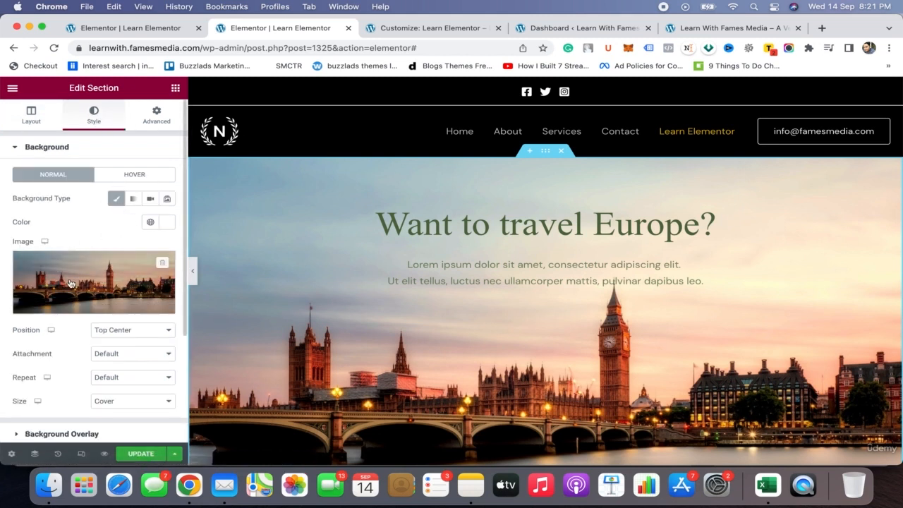
click(161, 358)
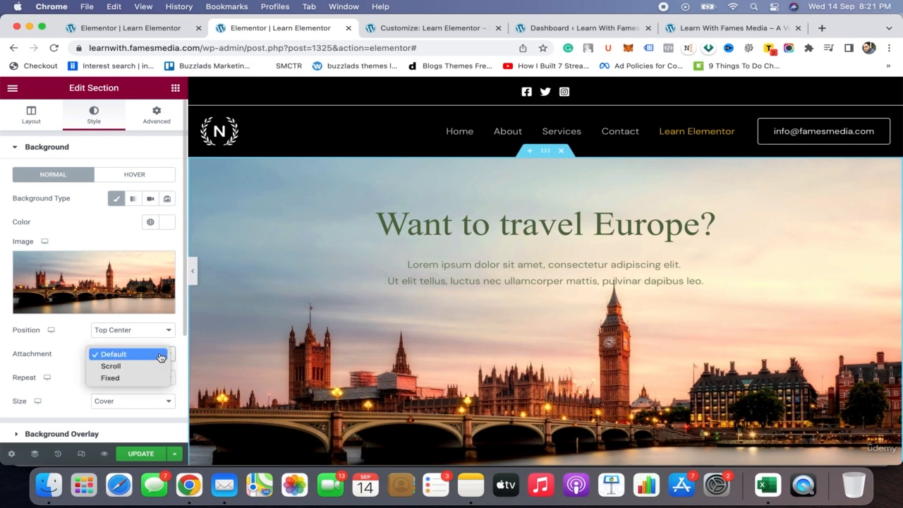
click(131, 379)
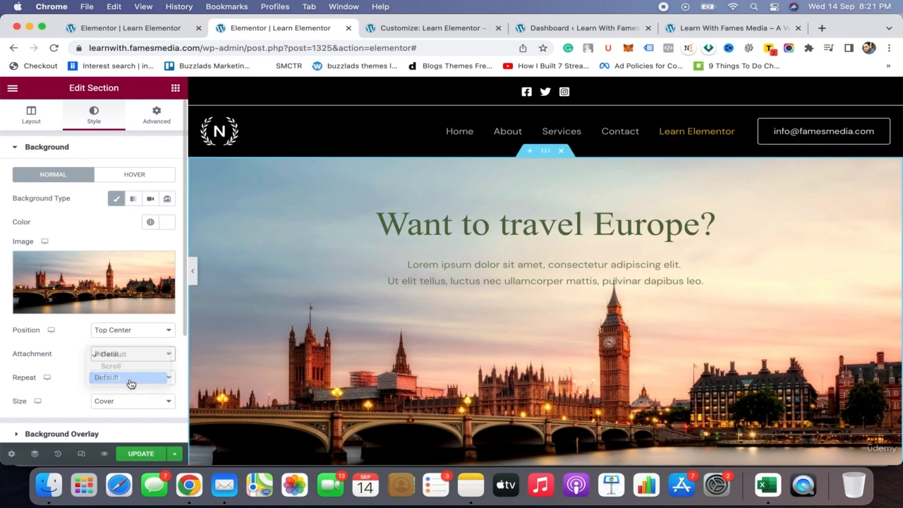
Hide the editor panel and examine how the hero section's fixed background behaves while scrolling through the page
click(193, 270)
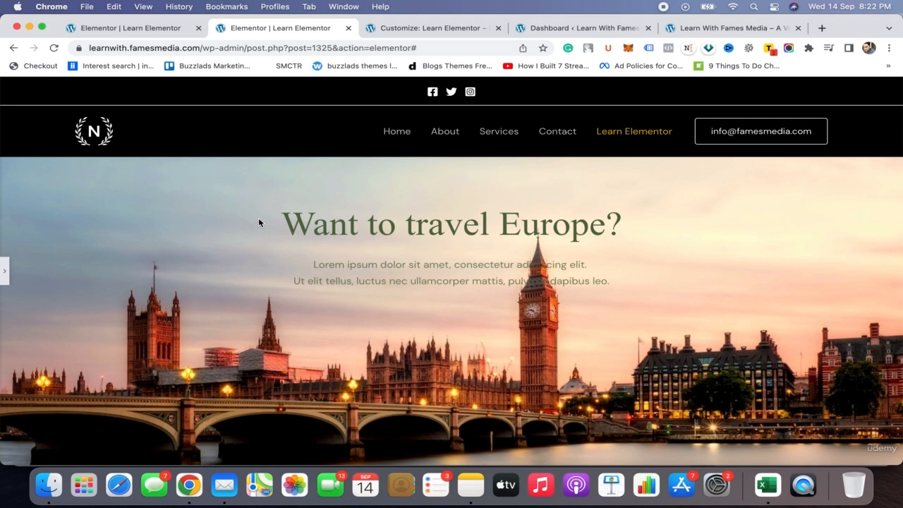
scroll(259, 223, down, 4)
scroll(258, 222, down, 5)
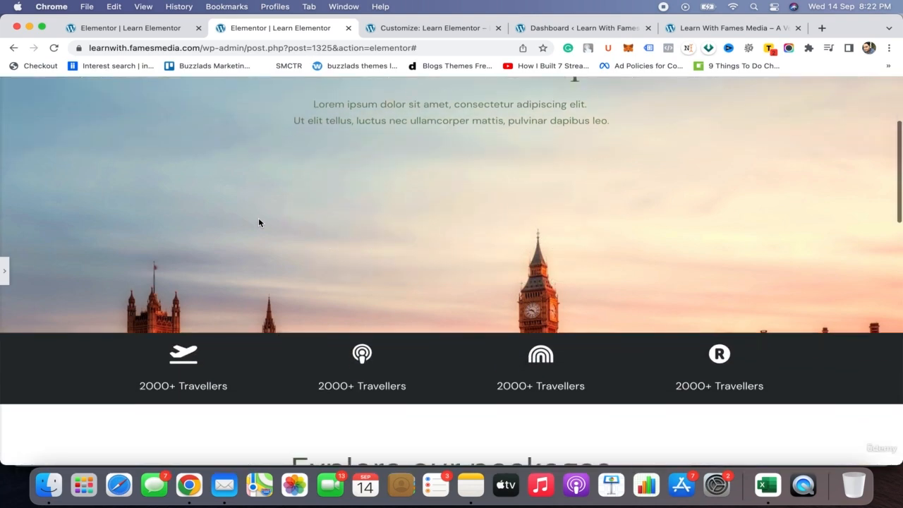
scroll(259, 223, up, 9)
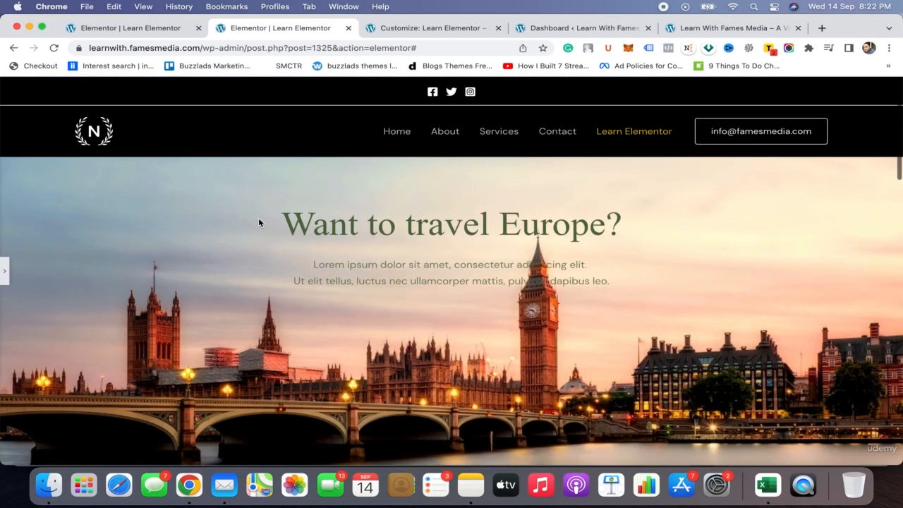
scroll(259, 223, down, 3)
scroll(259, 222, down, 3)
scroll(258, 222, down, 12)
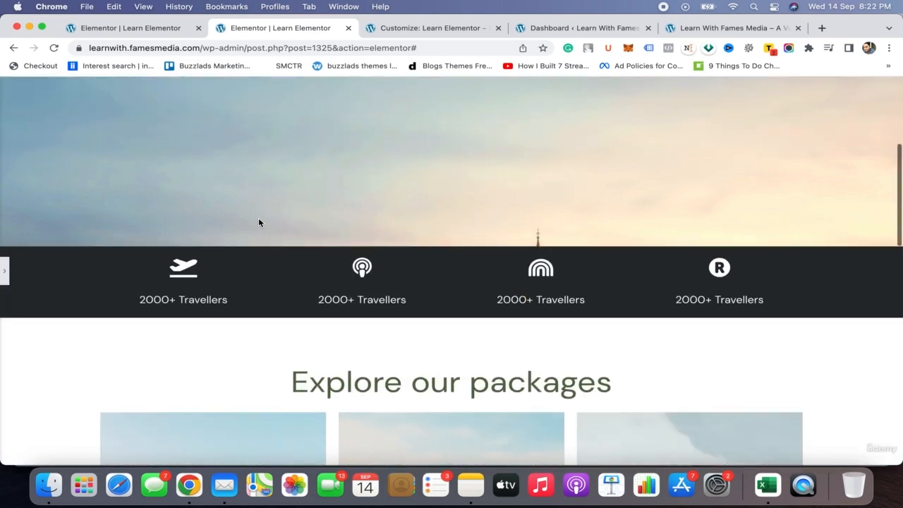
scroll(258, 222, down, 8)
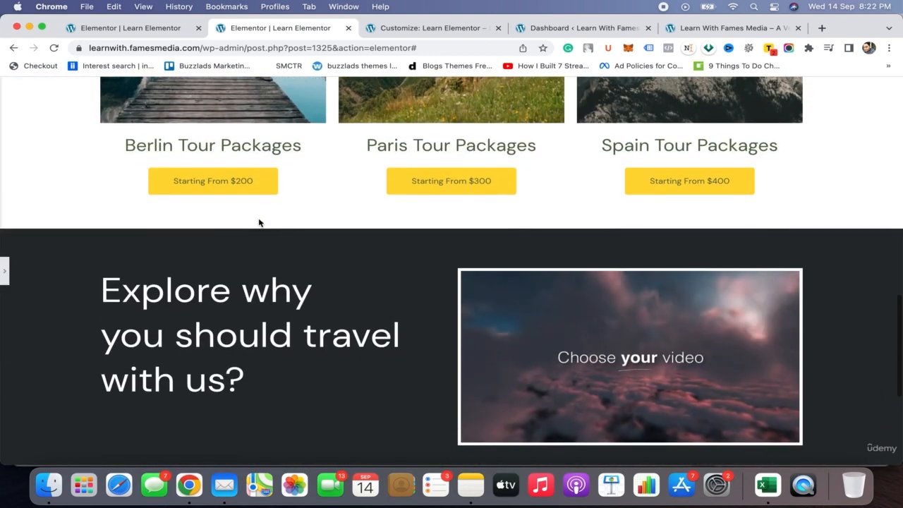
Give the "Explore why you should travel with us?" section the London skyline image as background, with its attachment set to Fixed
click(8, 262)
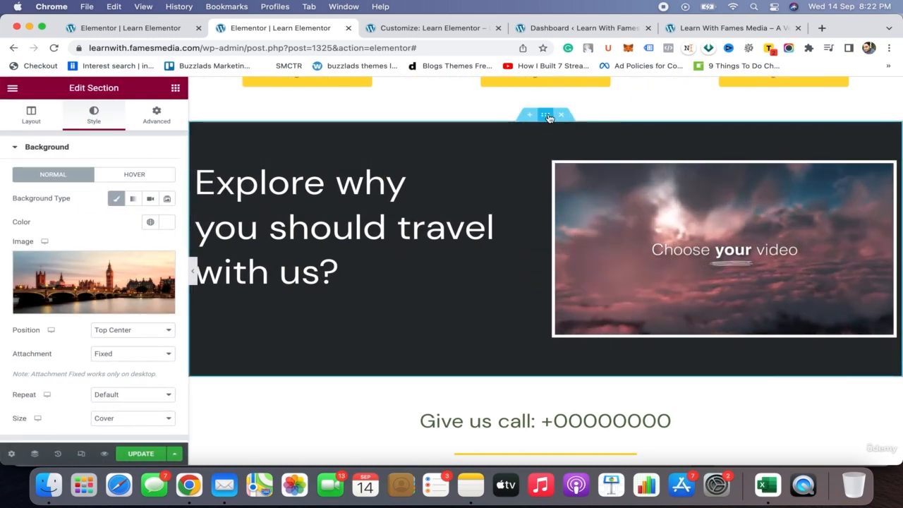
click(545, 115)
click(96, 115)
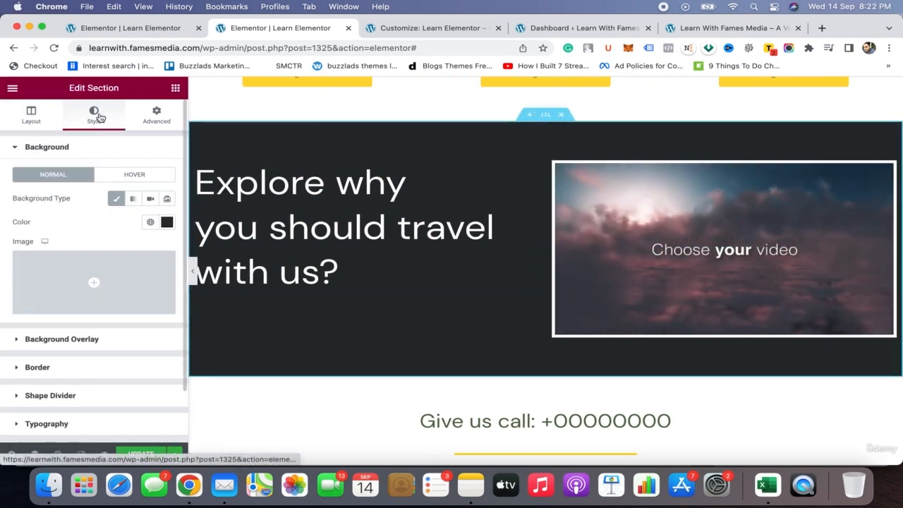
click(92, 282)
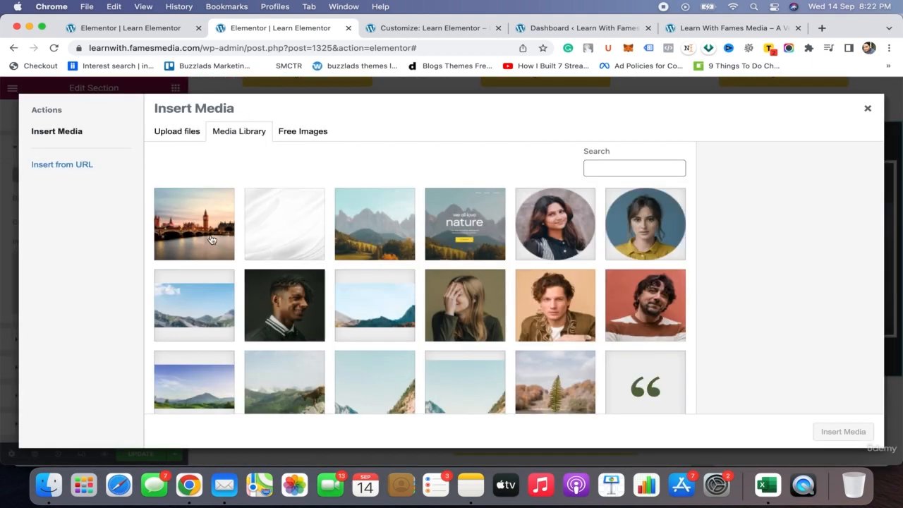
click(211, 240)
click(830, 432)
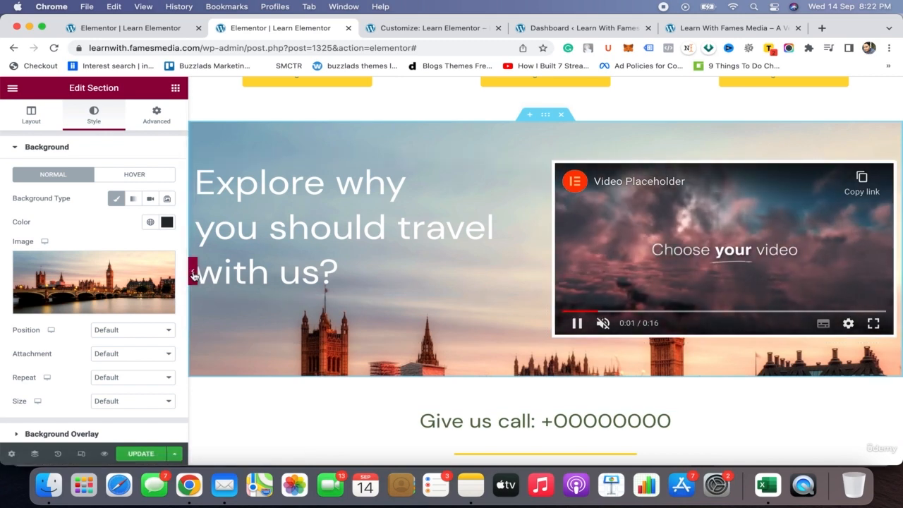
click(162, 361)
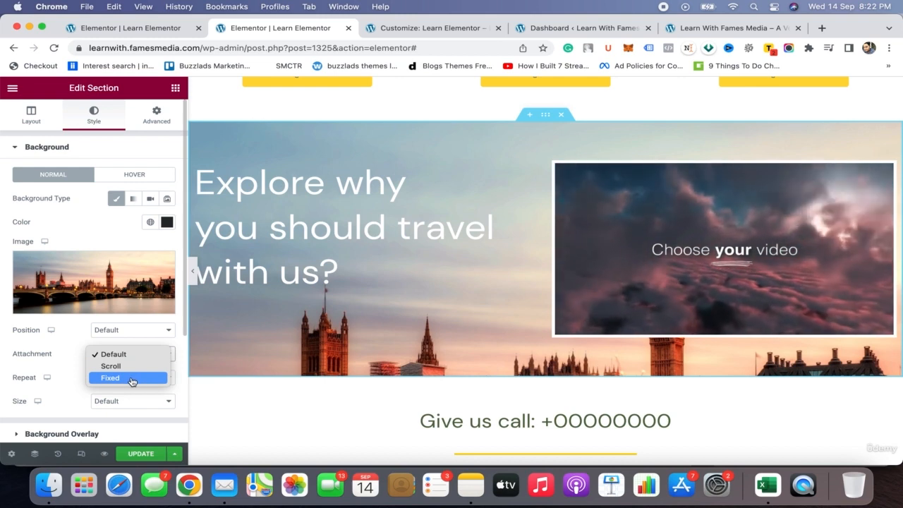
click(130, 378)
Preview the page without the editor panel and compare the scrolling effect of the "Explore why you should travel with us?" and hero backgrounds
scroll(192, 269, right, 1)
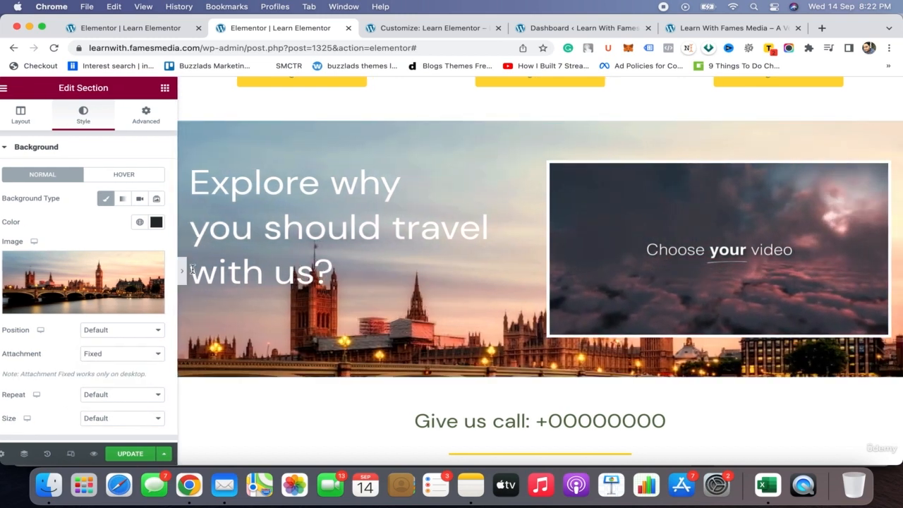
click(183, 270)
scroll(442, 127, down, 4)
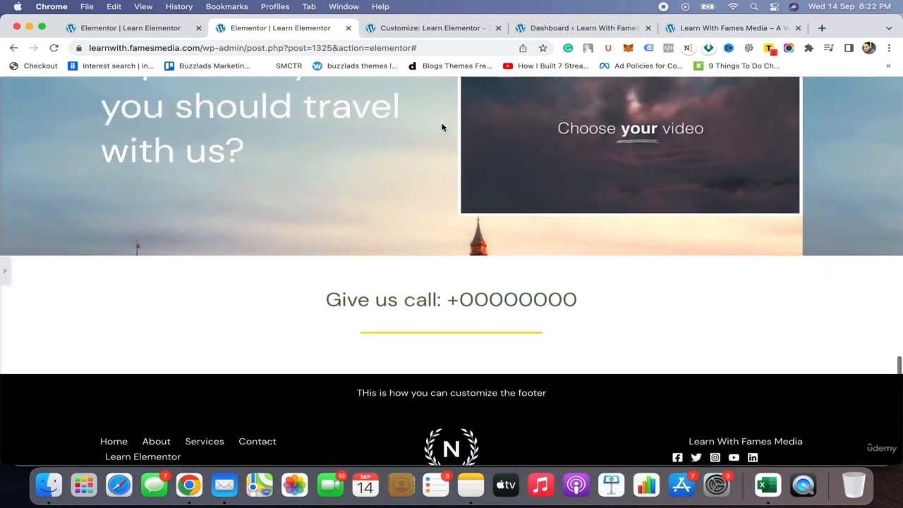
scroll(433, 172, up, 10)
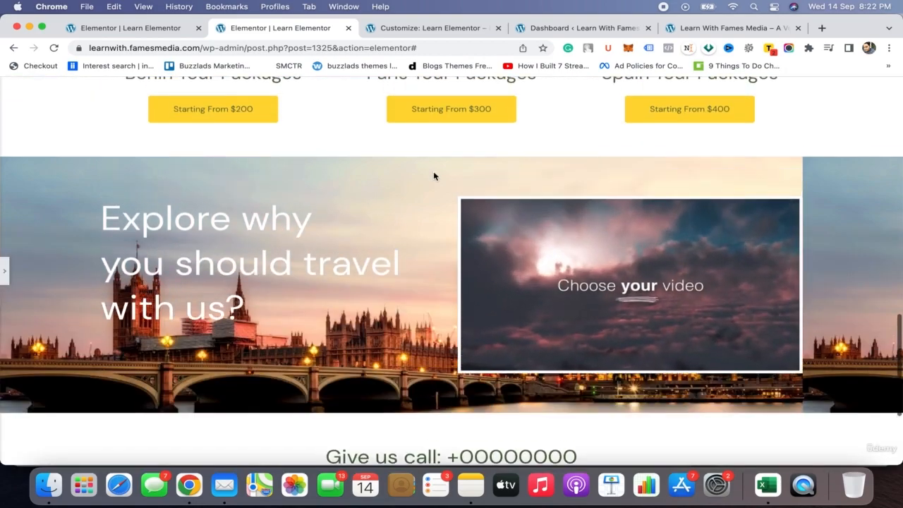
scroll(434, 171, down, 8)
scroll(433, 171, up, 6)
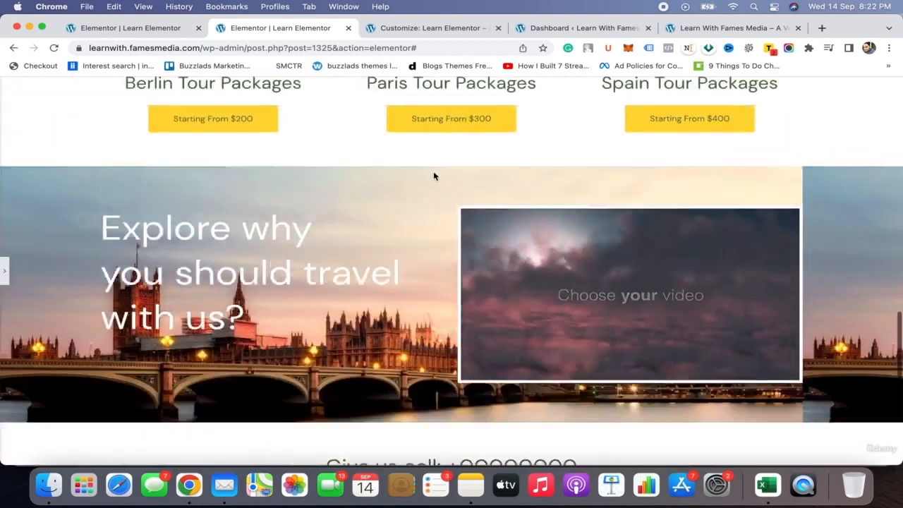
scroll(433, 170, down, 3)
scroll(433, 172, down, 8)
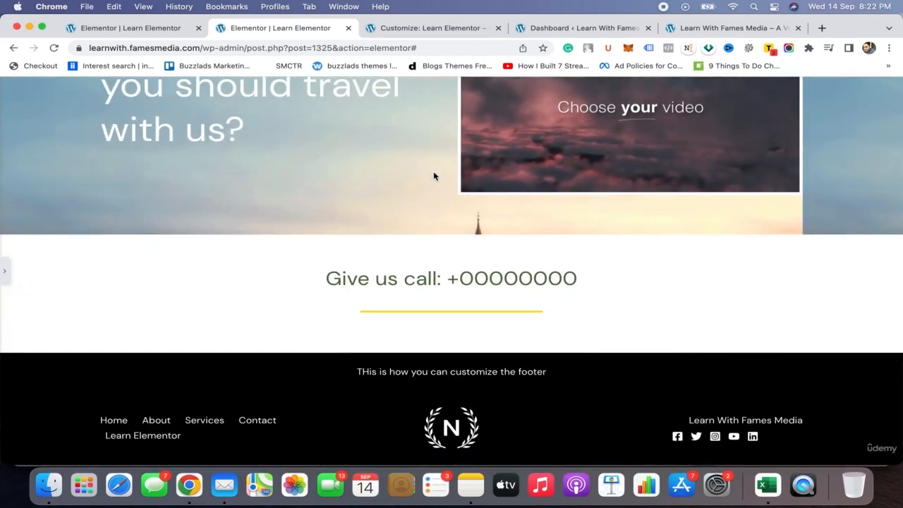
scroll(433, 172, up, 6)
scroll(433, 172, down, 4)
scroll(433, 172, up, 3)
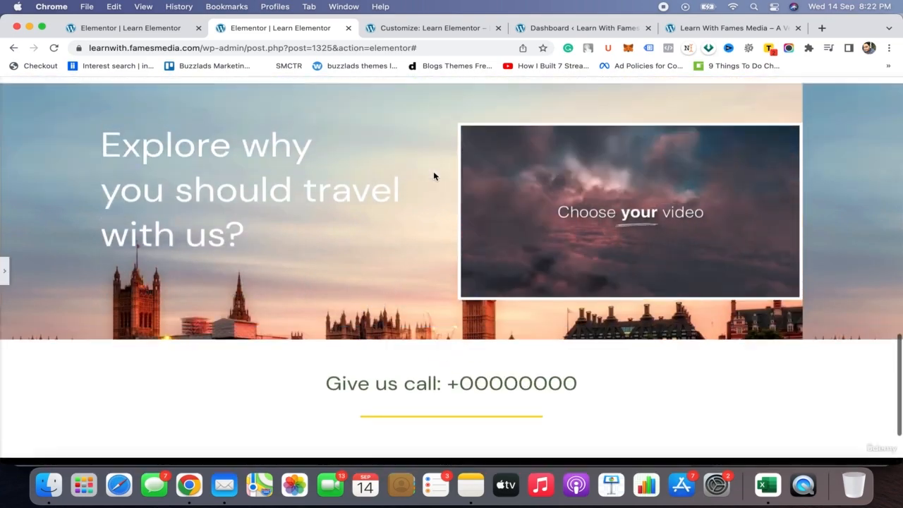
scroll(434, 176, up, 10)
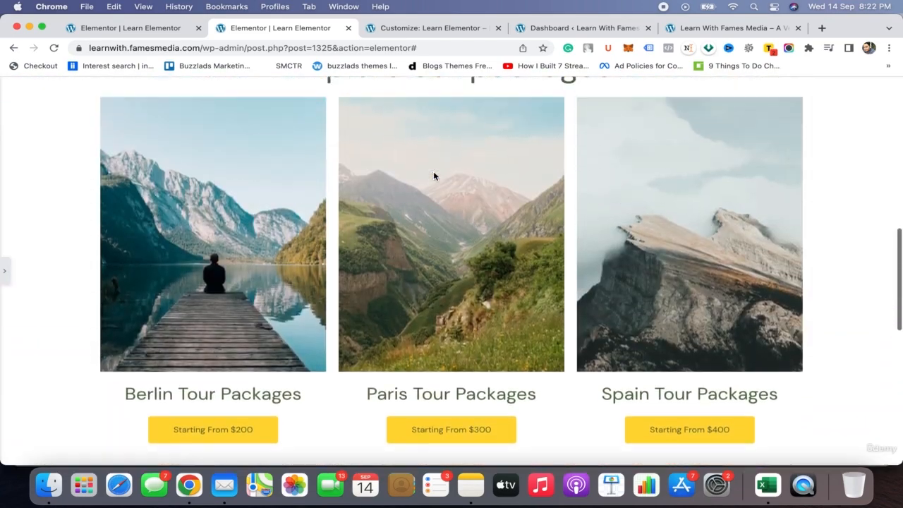
scroll(433, 175, up, 2)
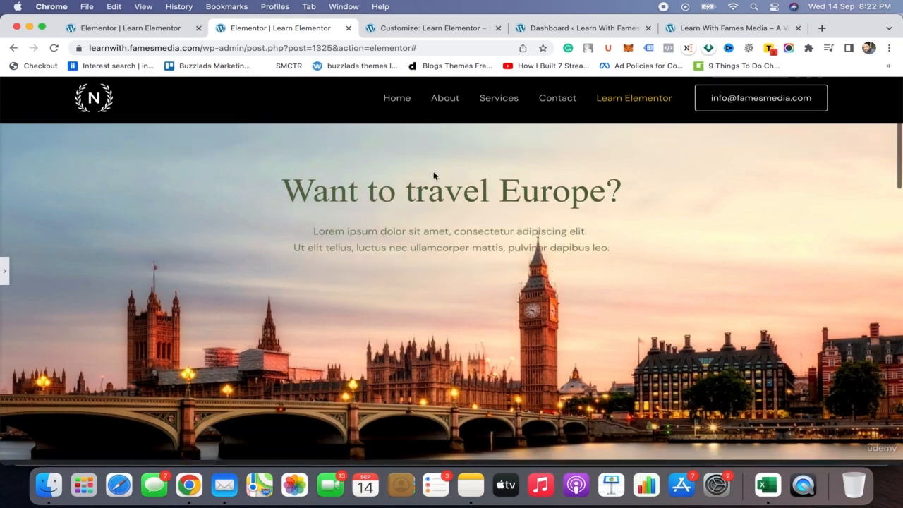
scroll(433, 175, down, 5)
scroll(434, 175, down, 5)
scroll(434, 176, up, 9)
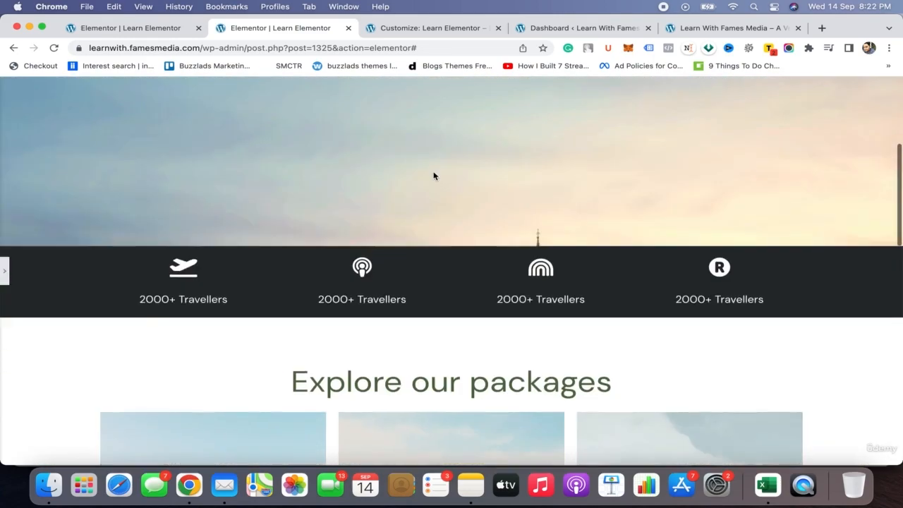
Add an Image widget between the "Explore why you should travel with us?" section and the "Give us call" heading
click(3, 265)
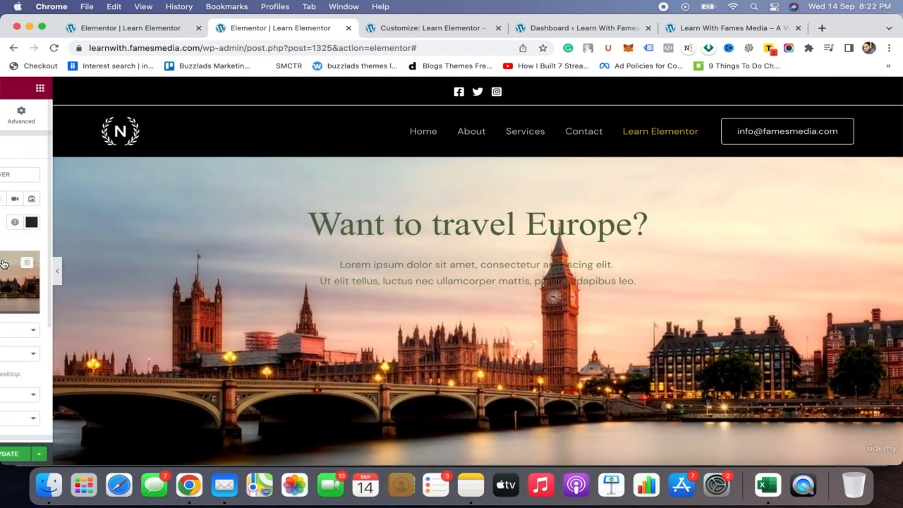
scroll(332, 286, down, 5)
scroll(334, 296, down, 5)
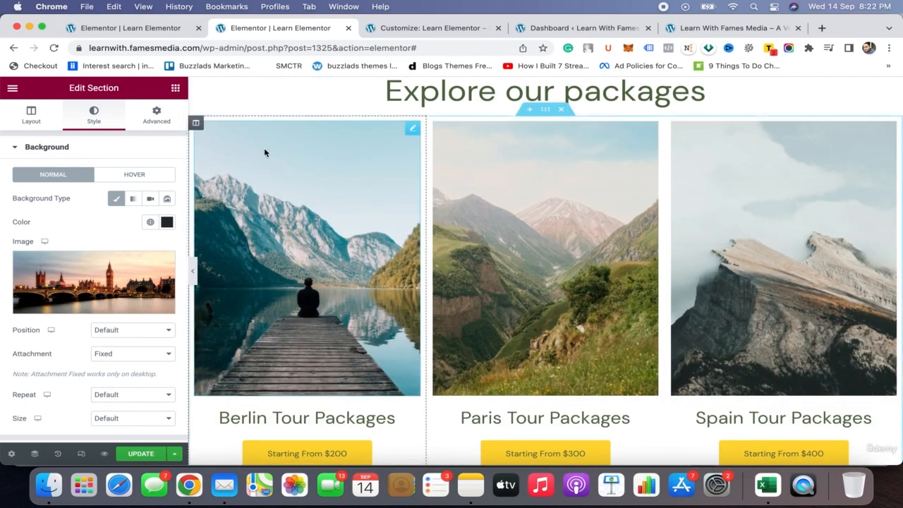
scroll(414, 129, down, 5)
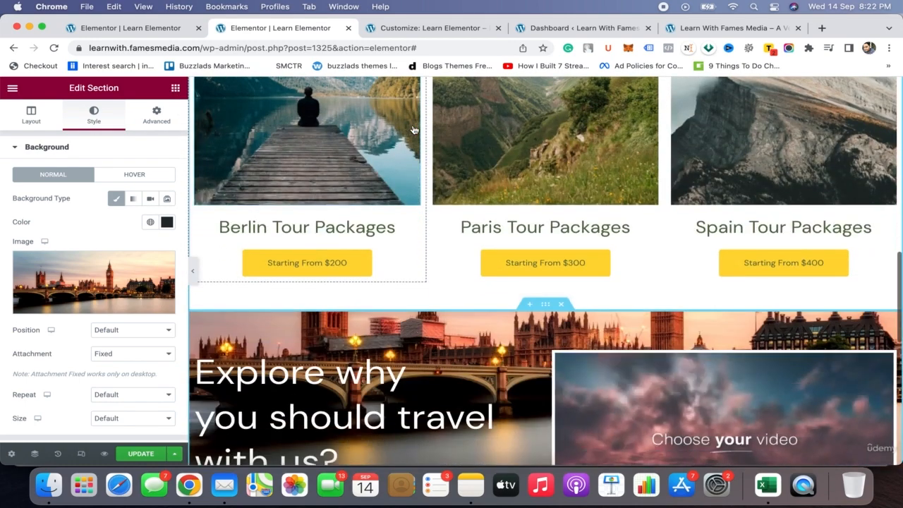
scroll(414, 129, down, 3)
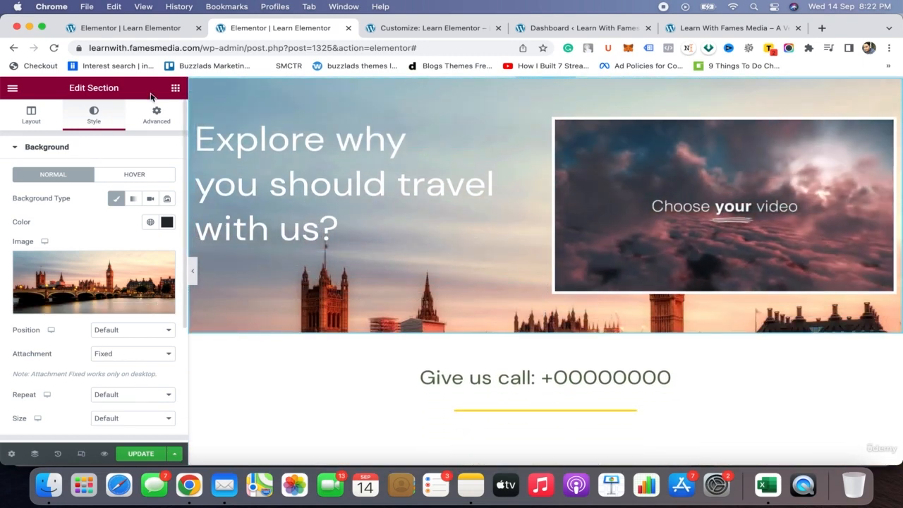
click(175, 88)
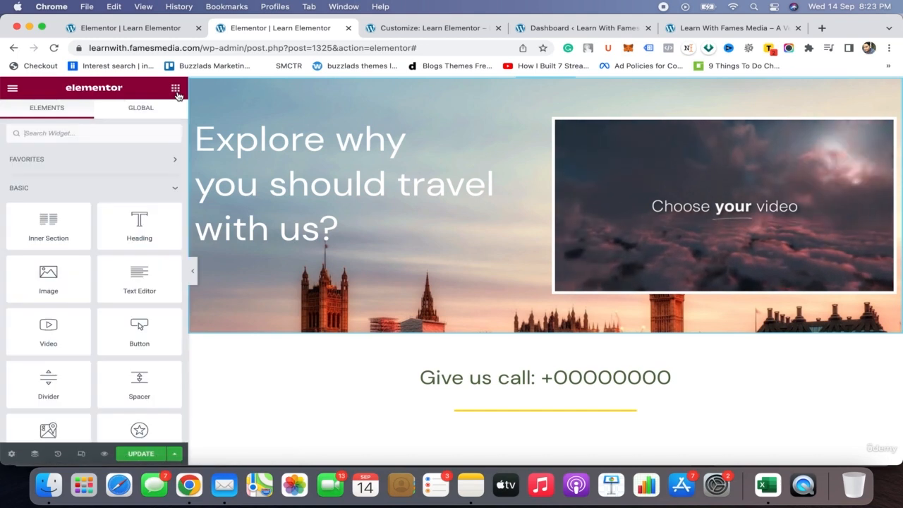
drag(40, 284, 439, 373)
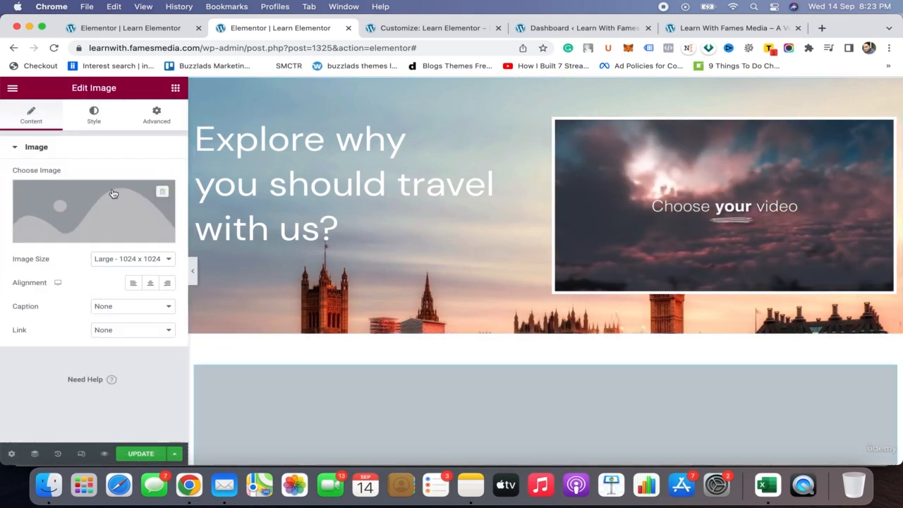
Insert leaf.jpg from the media library into the new Image widget and check it on the page
click(91, 192)
scroll(383, 255, down, 4)
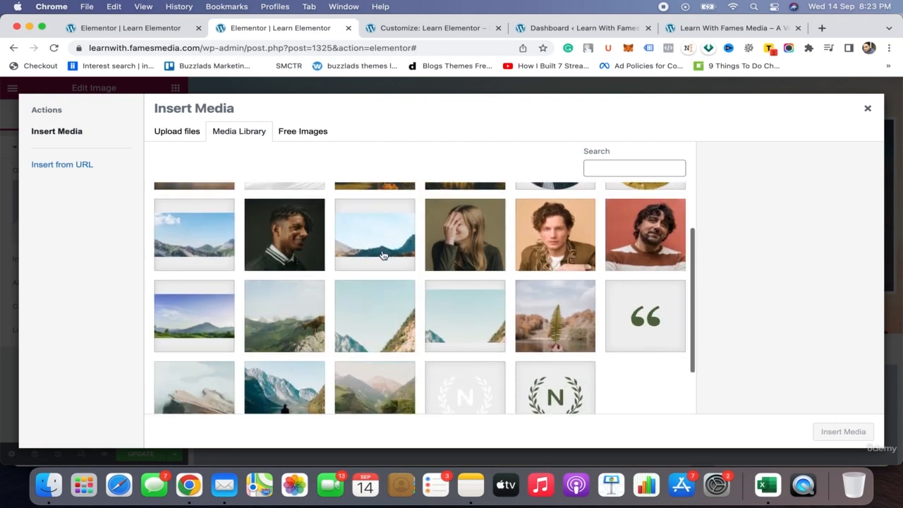
click(573, 256)
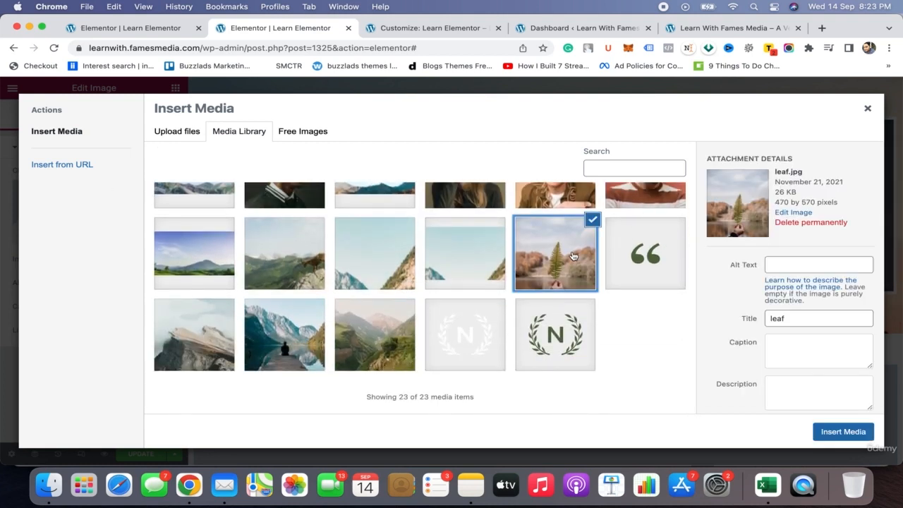
click(830, 436)
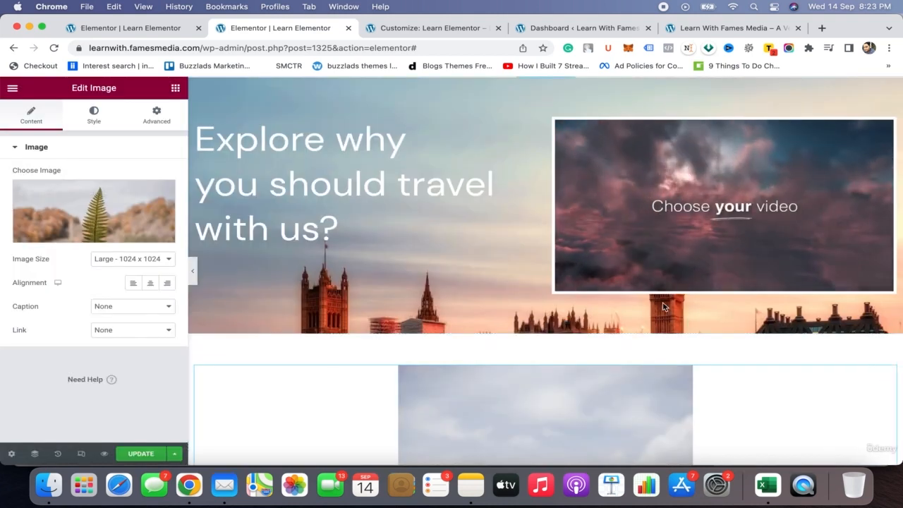
scroll(618, 334, down, 3)
scroll(618, 334, down, 5)
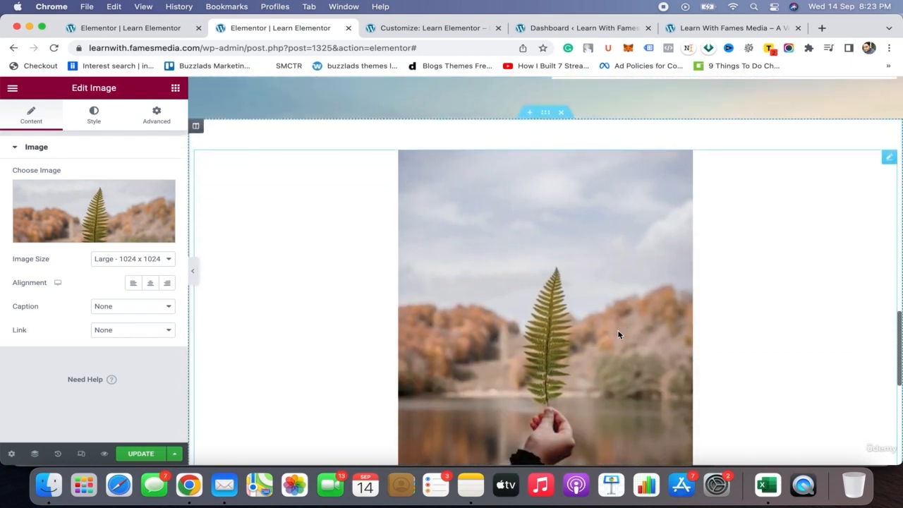
scroll(618, 334, up, 4)
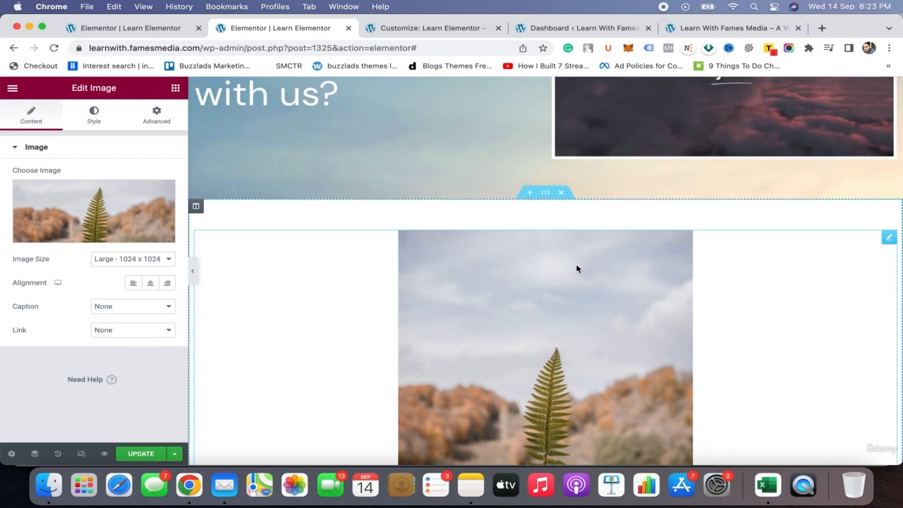
Look through the Image widget's advanced, style and content settings, including the Responsive, Attributes, Transform and Motion Effects options
click(157, 120)
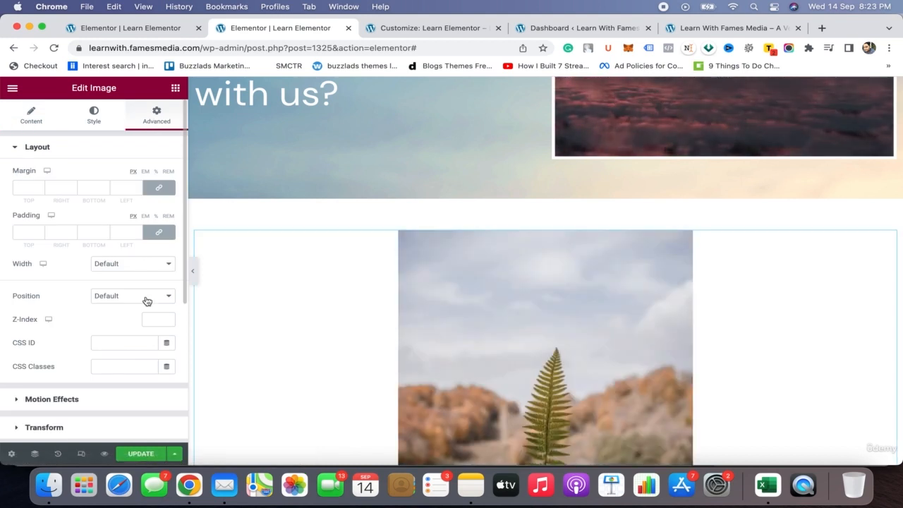
scroll(146, 300, down, 5)
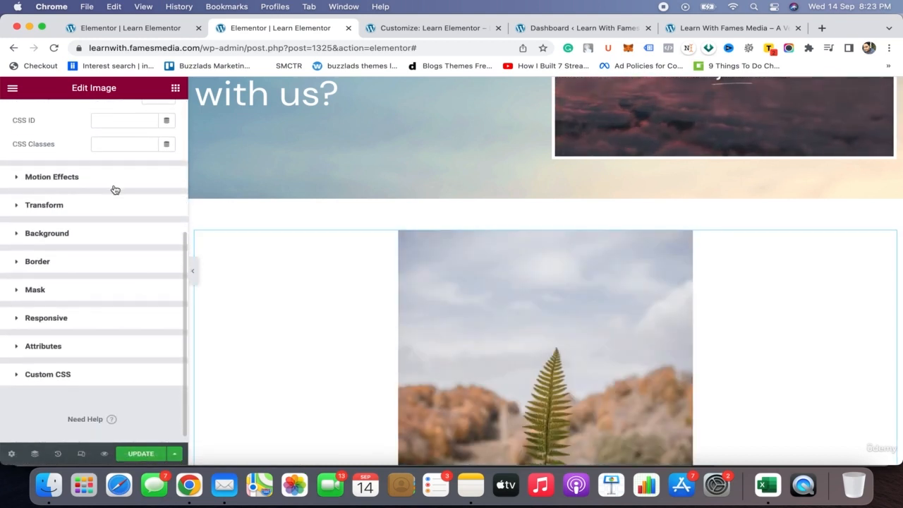
click(97, 318)
scroll(96, 326, down, 5)
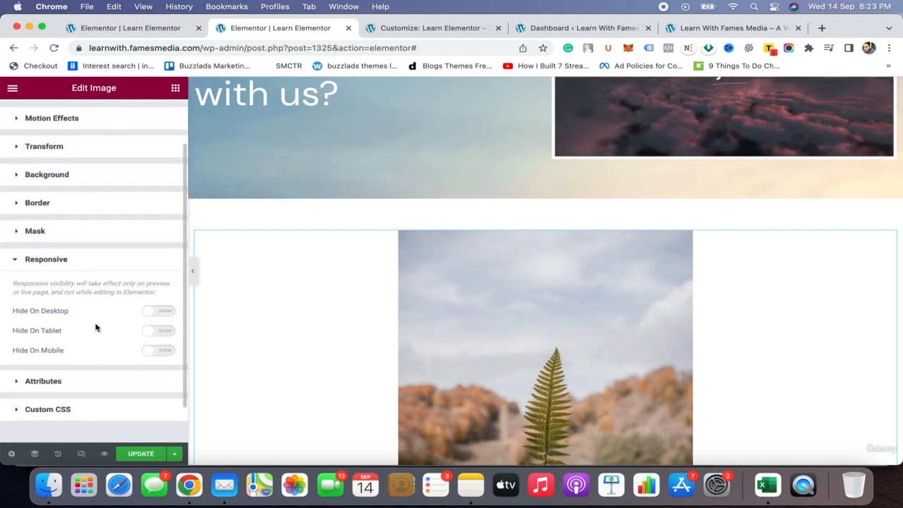
click(90, 337)
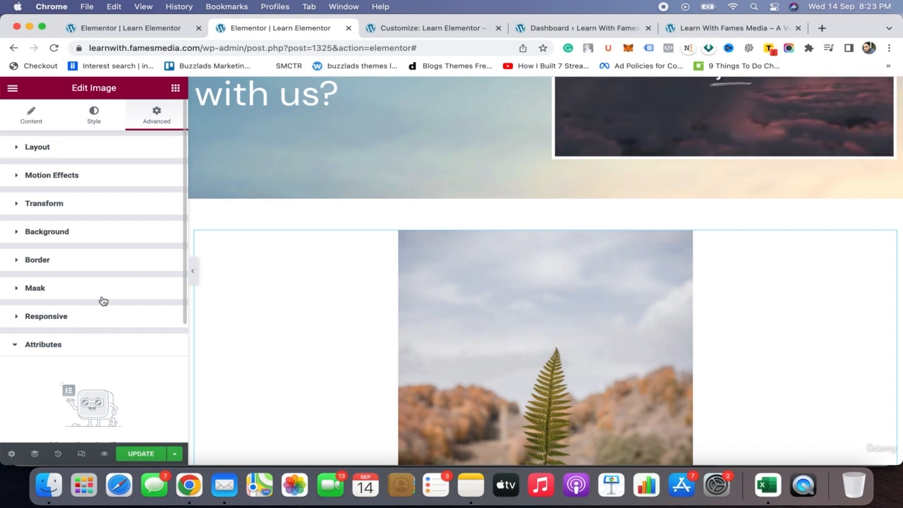
click(81, 203)
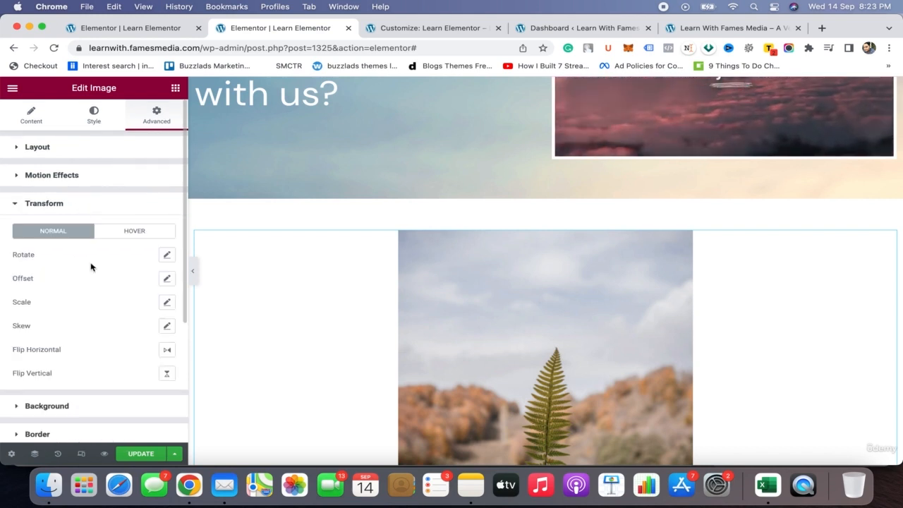
click(90, 161)
click(119, 400)
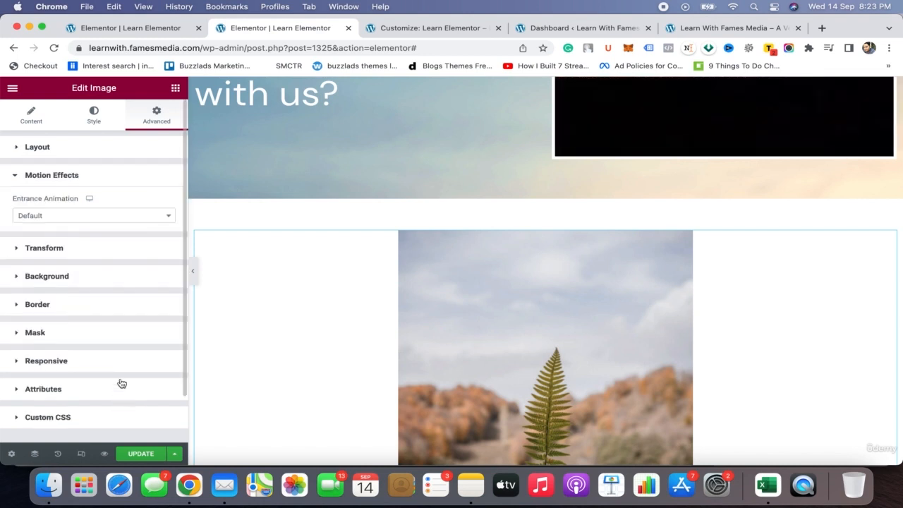
click(96, 111)
scroll(91, 322, down, 3)
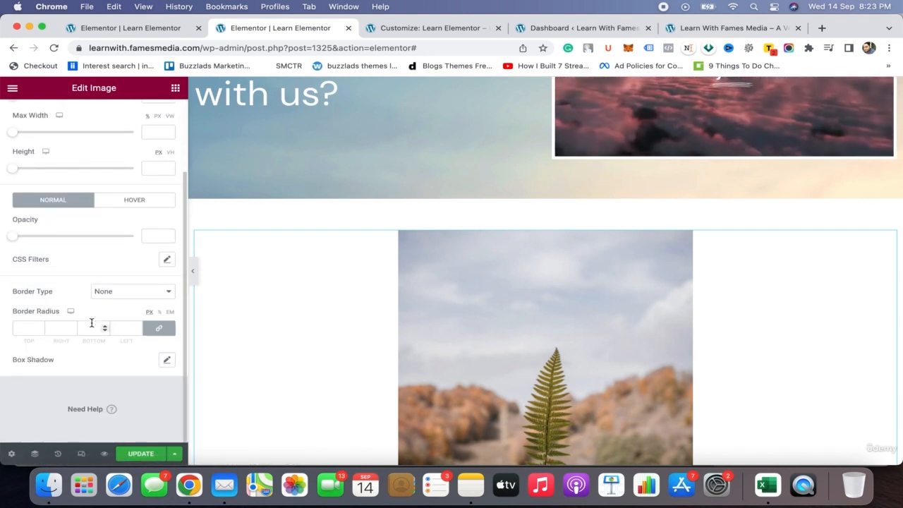
scroll(91, 323, up, 3)
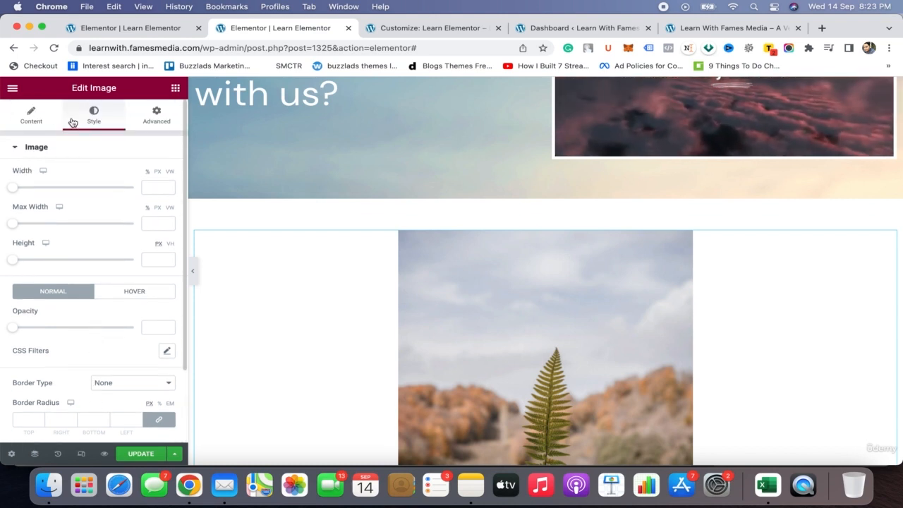
click(31, 115)
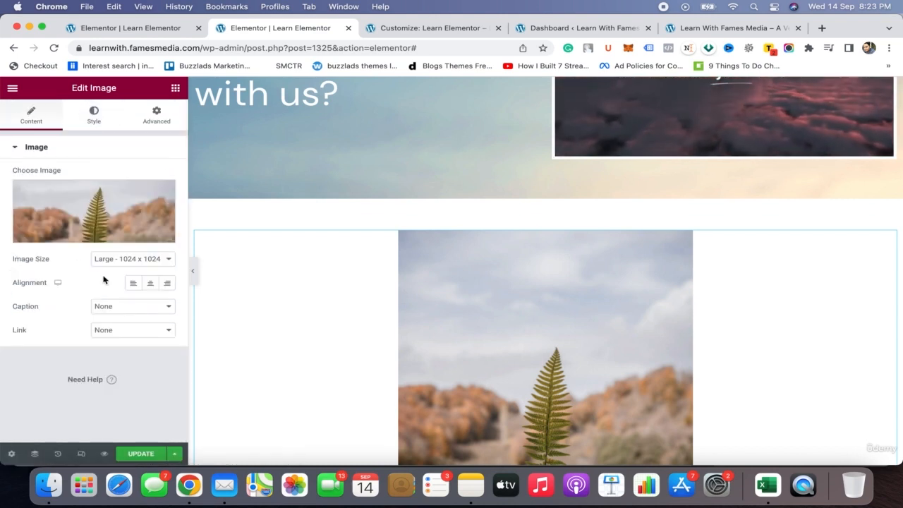
Set the leaf image's layout position to Absolute
click(161, 131)
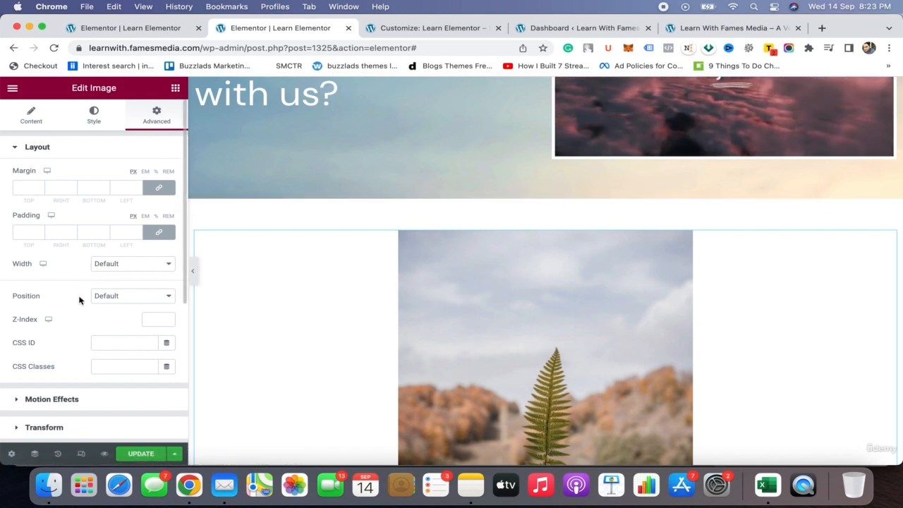
click(157, 301)
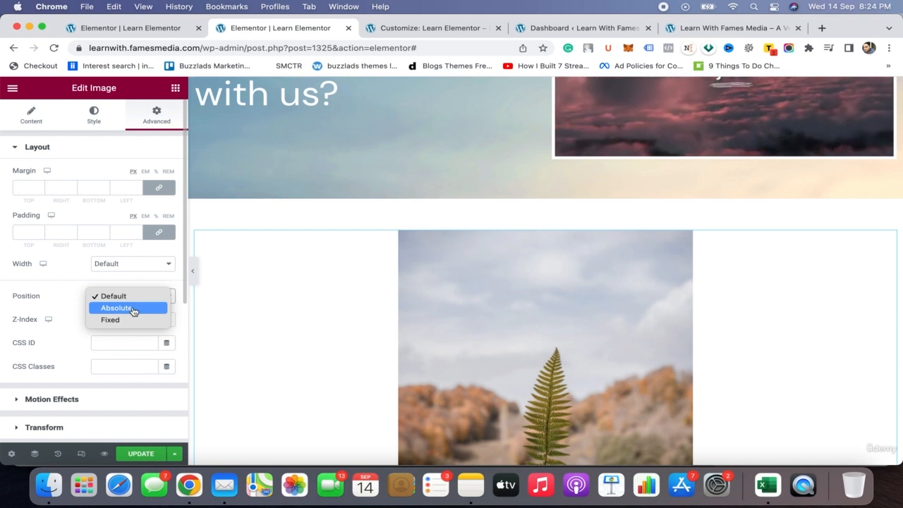
click(133, 309)
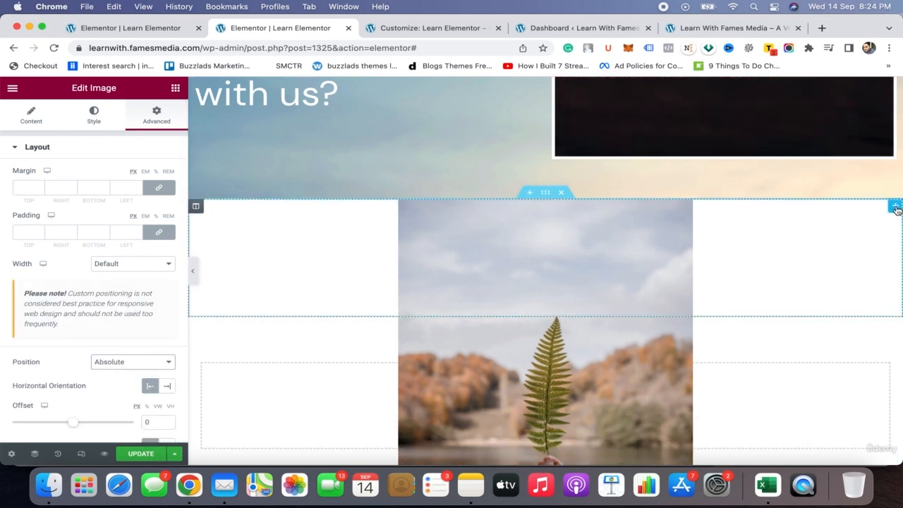
Shrink the leaf image to a custom width of about 28% and place it below "with us?", overlapping the travel section's lower edge
drag(896, 209, 721, 140)
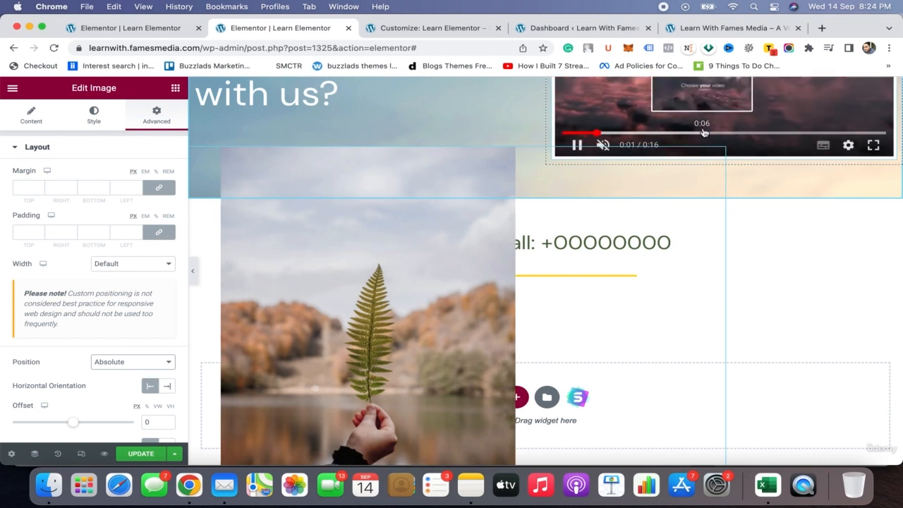
drag(723, 262, 465, 230)
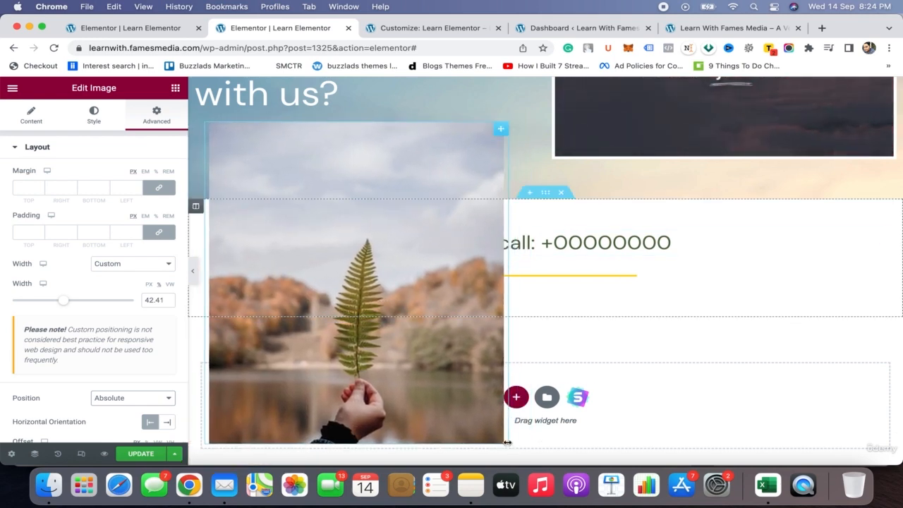
drag(507, 443, 401, 411)
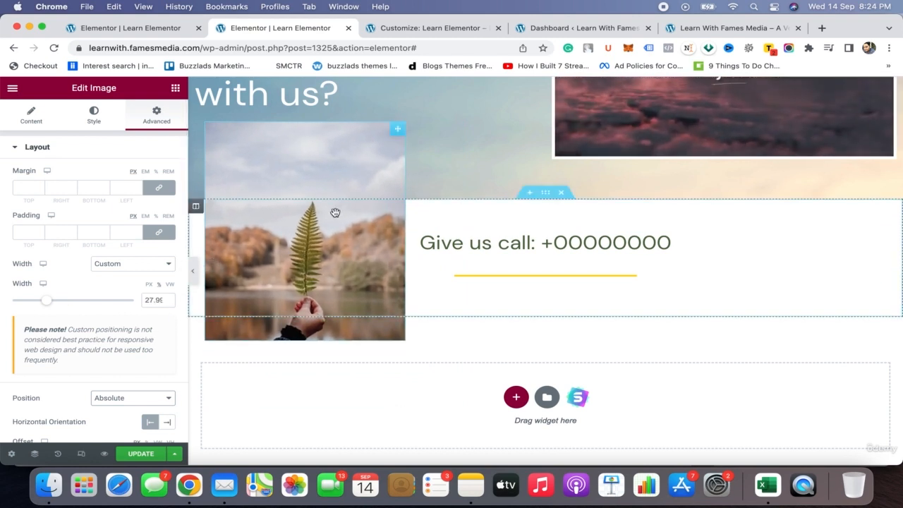
mouse_move(323, 158)
mouse_down()
mouse_move(711, 167)
mouse_move(494, 193)
mouse_move(268, 196)
mouse_move(299, 169)
mouse_move(321, 247)
mouse_move(327, 172)
mouse_move(317, 154)
mouse_up()
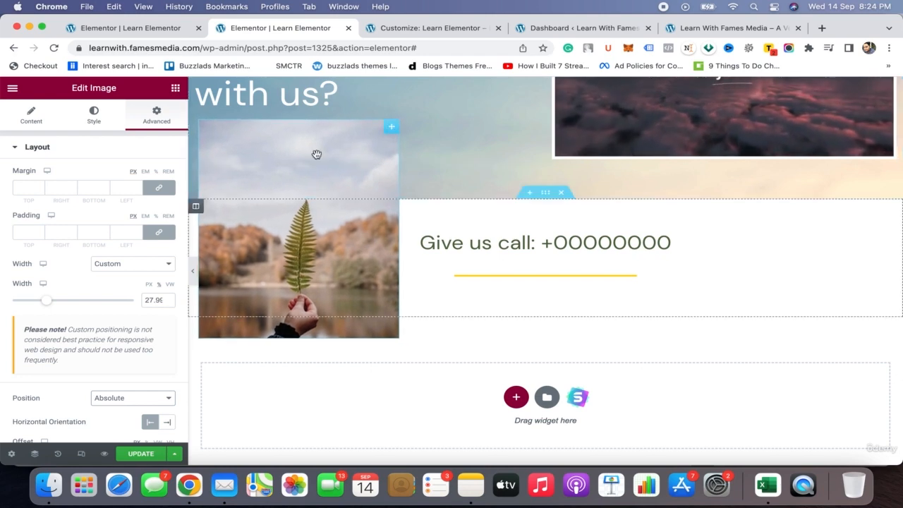
Preview the page without the editor panel to check the overlapping leaf image, then bring the panel back
click(195, 274)
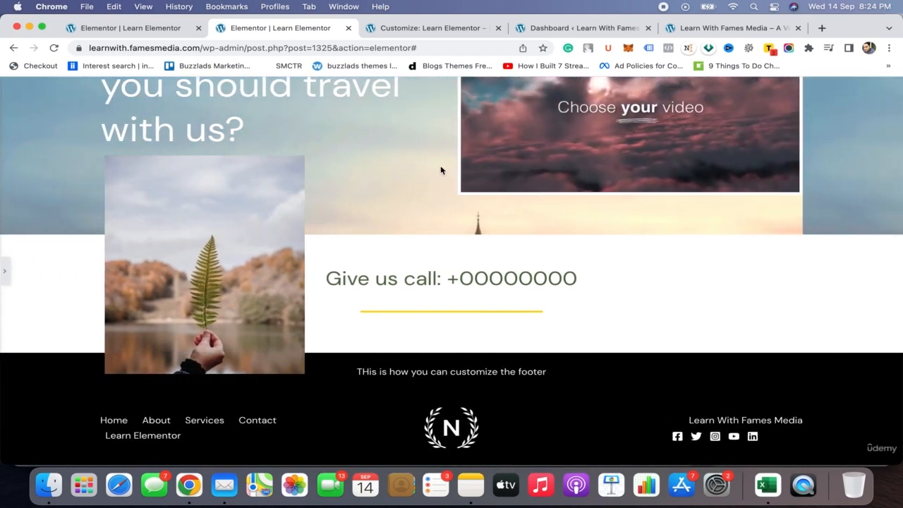
scroll(441, 170, up, 3)
scroll(441, 169, down, 3)
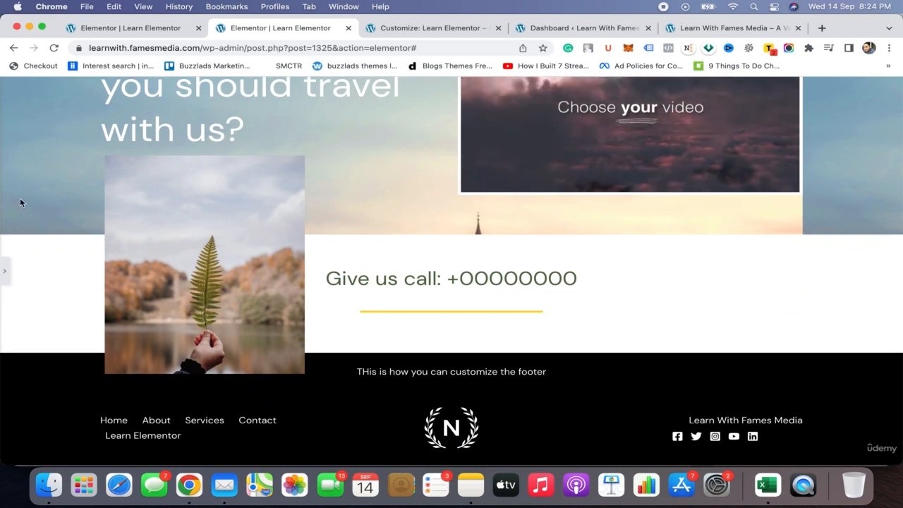
click(4, 270)
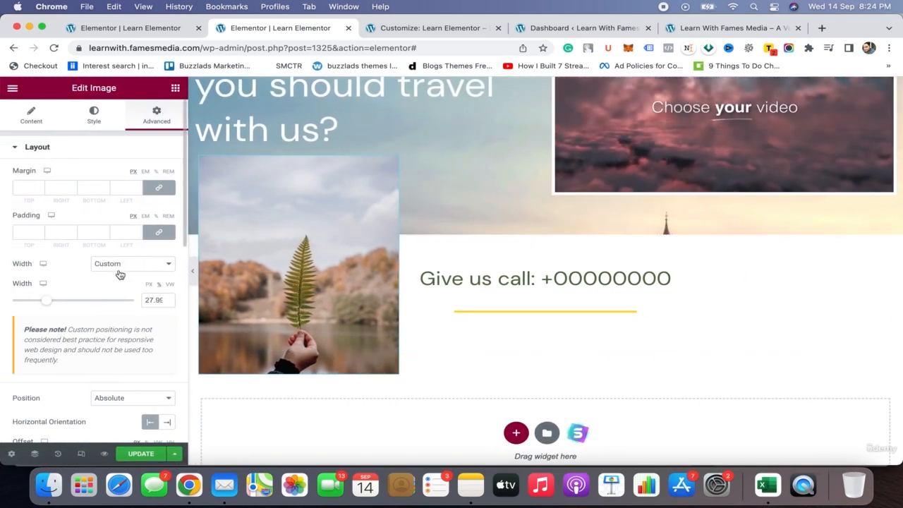
Give the leaf image a solid white (#FFFFFF) border with a width of 5 on all sides
scroll(120, 274, down, 10)
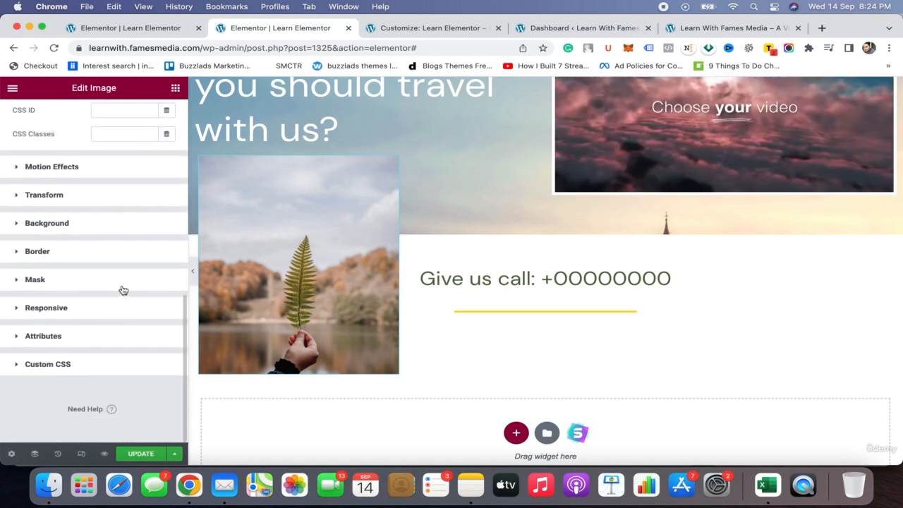
scroll(126, 184, up, 3)
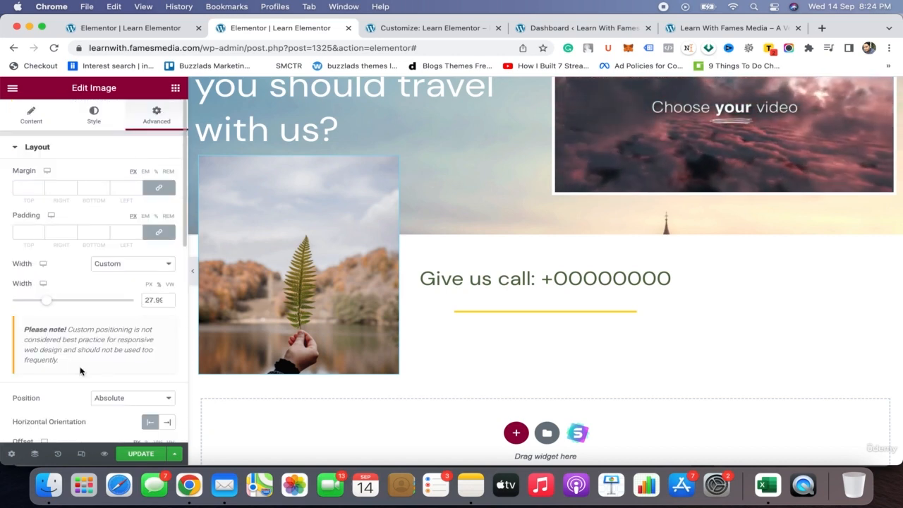
scroll(80, 371, down, 10)
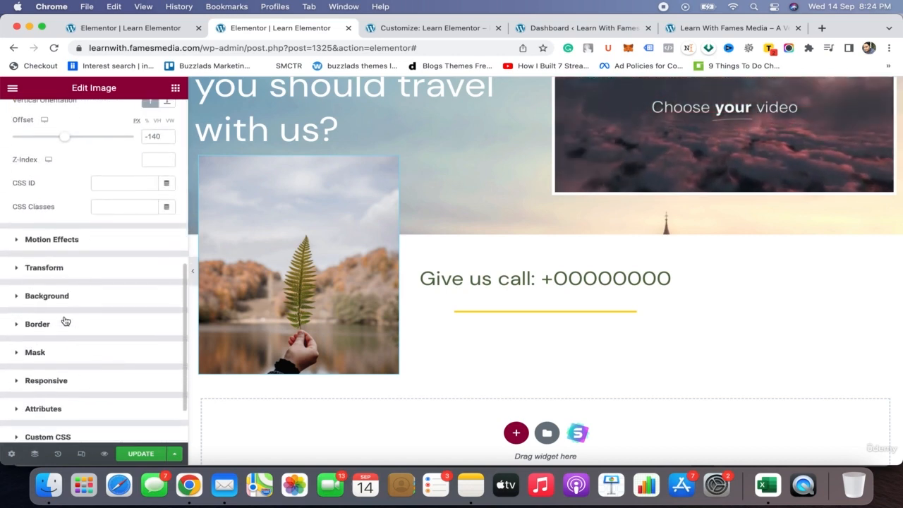
click(54, 326)
click(139, 314)
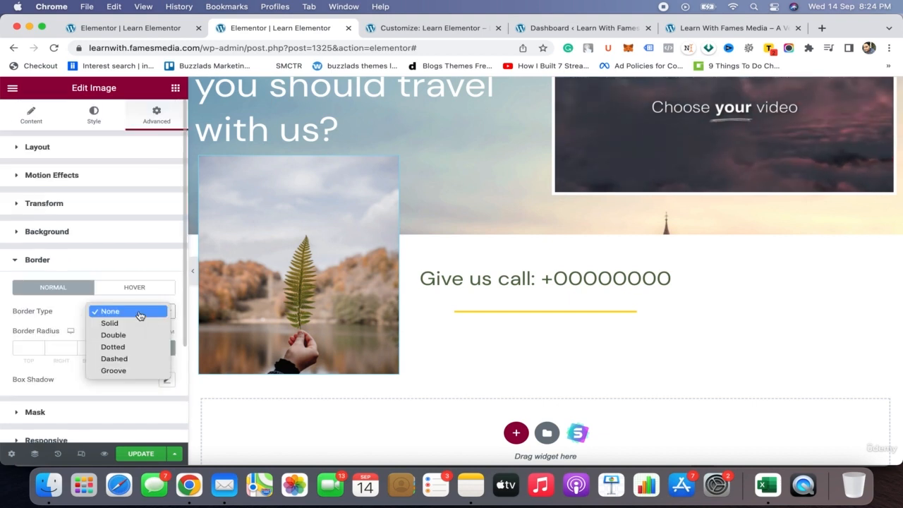
click(124, 324)
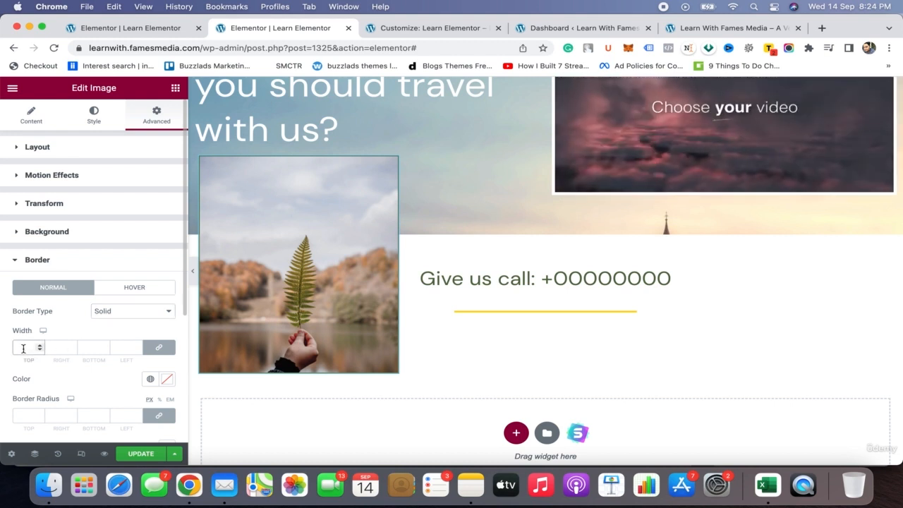
text(5)
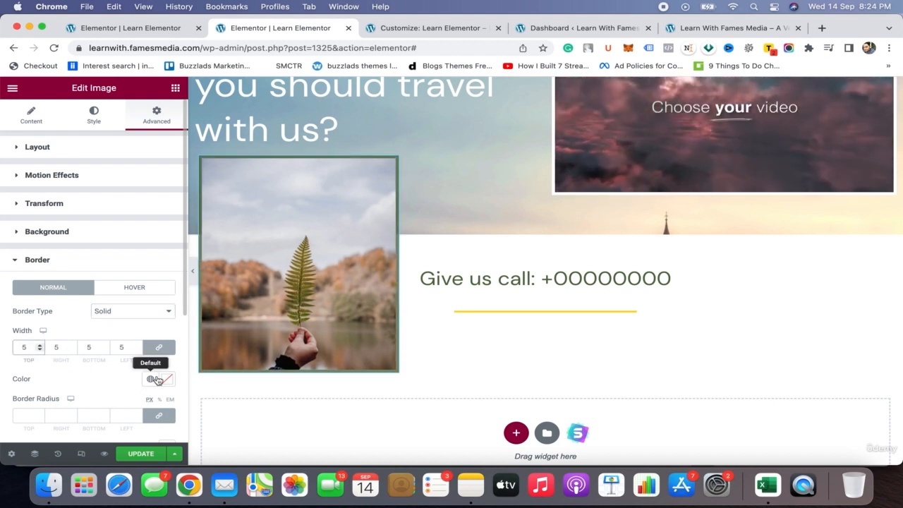
click(163, 380)
drag(70, 243, 2, 187)
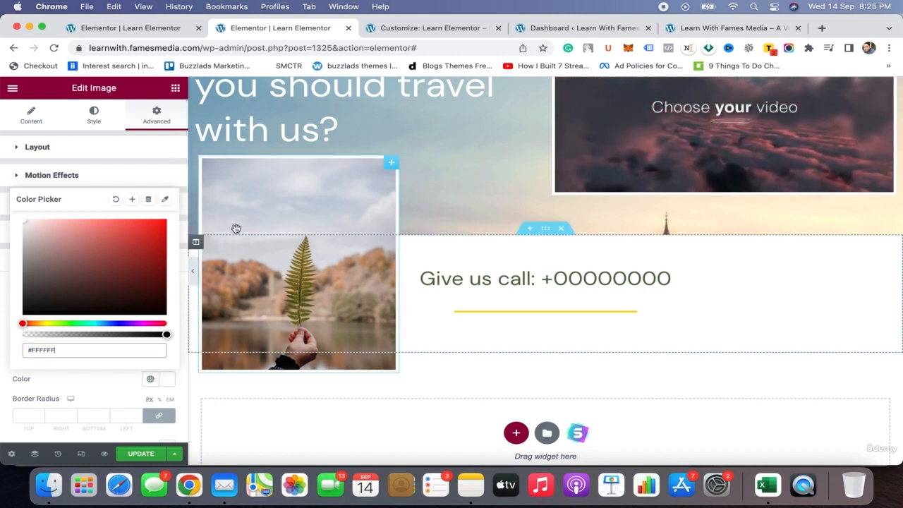
Shift the bordered image slightly left, check it without the editor panel, and move it down beside the "Give us call" heading
drag(318, 196, 302, 199)
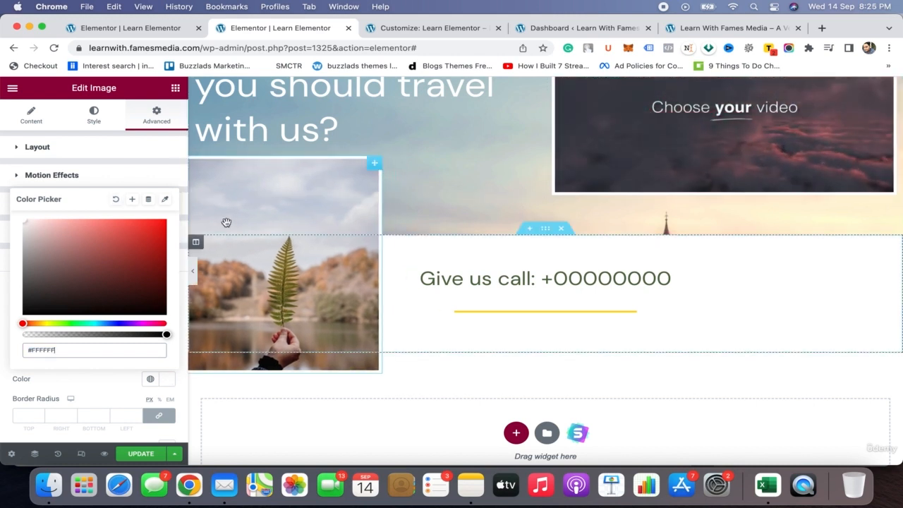
click(196, 271)
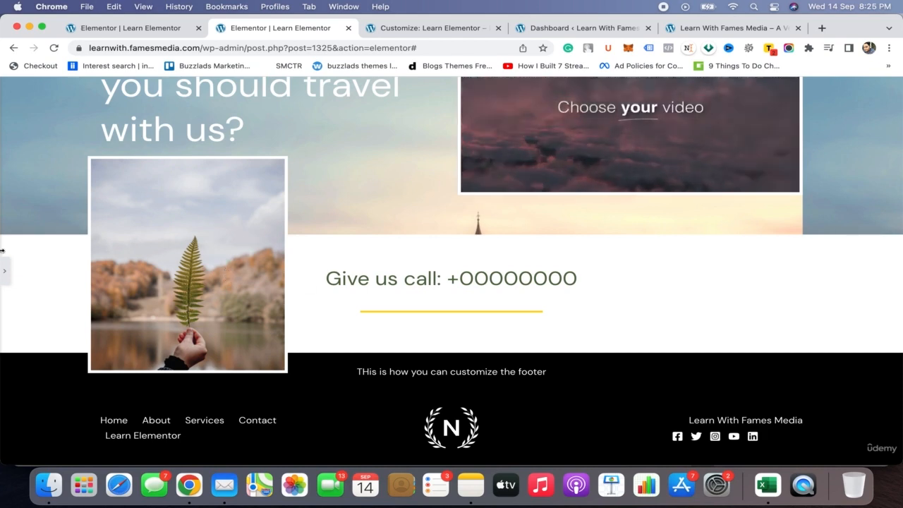
click(5, 269)
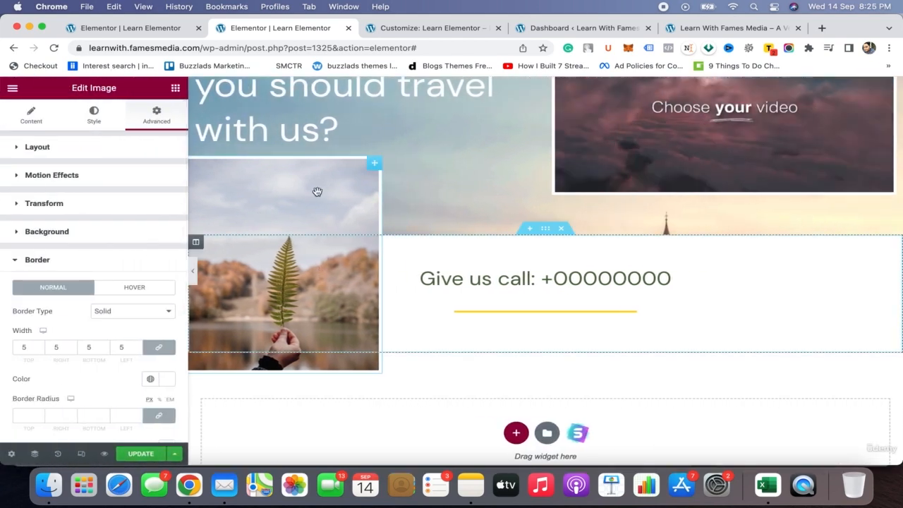
drag(289, 206, 302, 296)
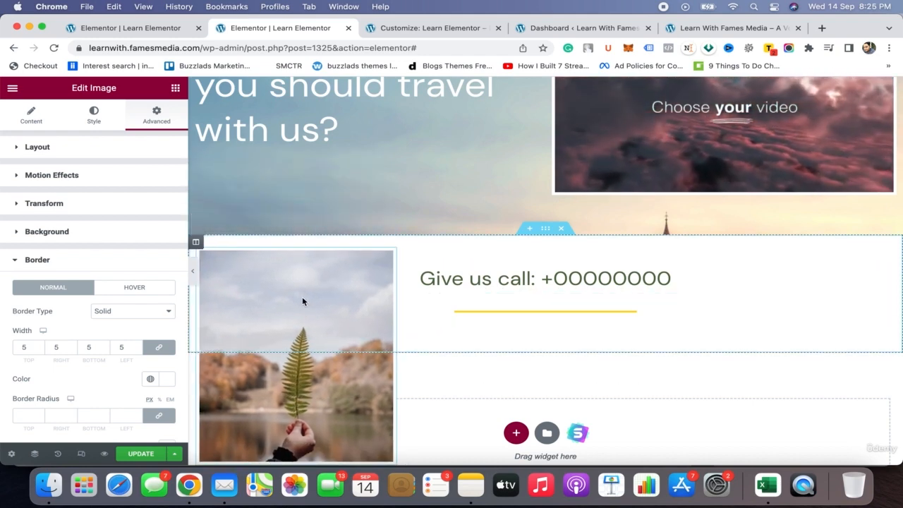
Move the leaf image to the far right of the "Give us call" heading, overlapping the video's lower-right corner, checking the placement without the editor panel
click(194, 274)
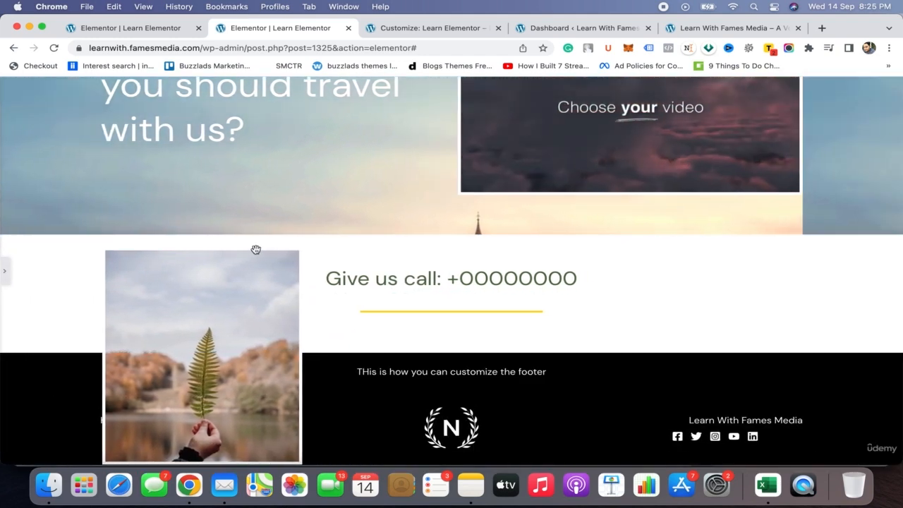
click(4, 270)
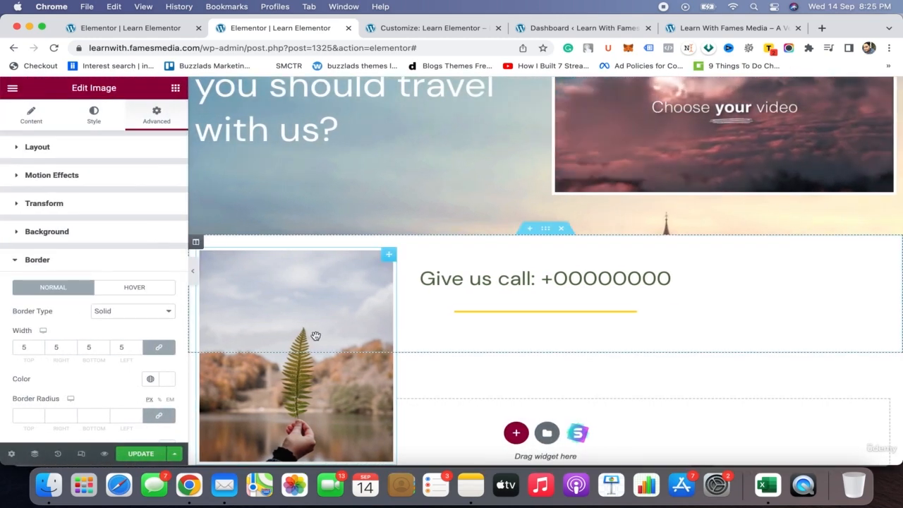
drag(312, 336, 818, 242)
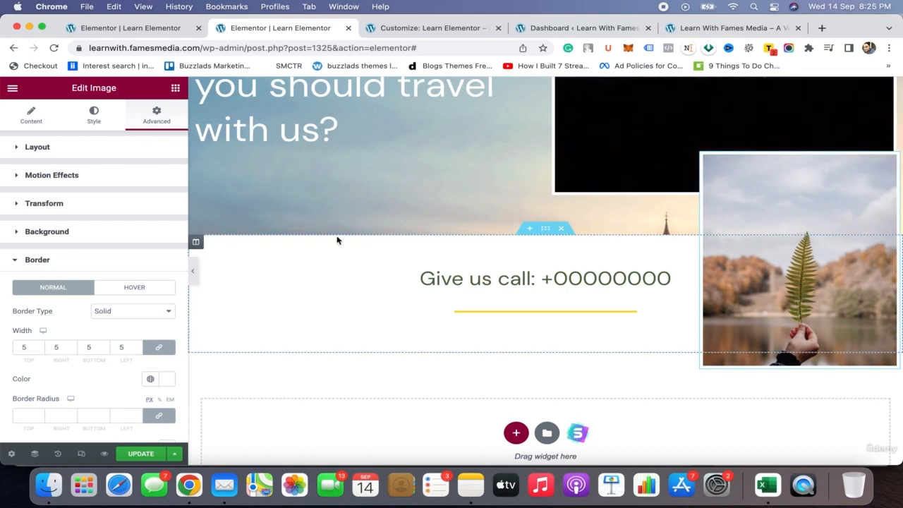
click(193, 270)
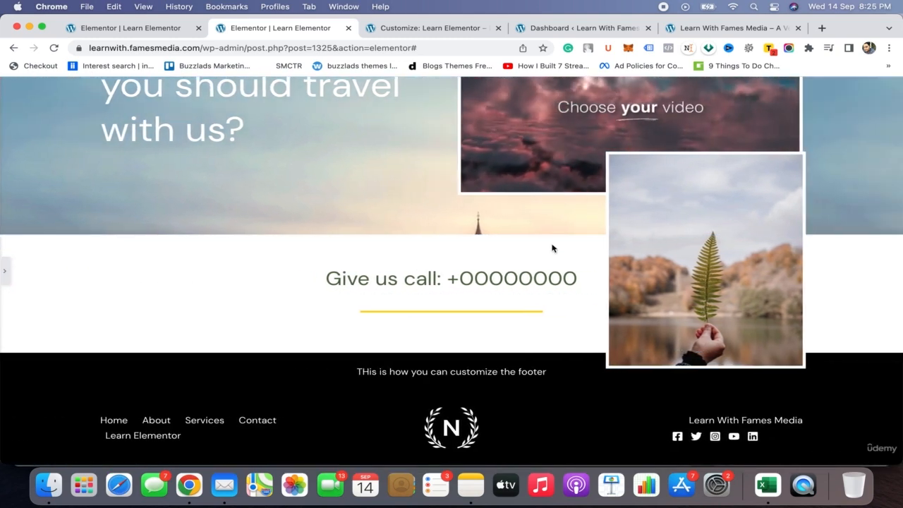
click(3, 272)
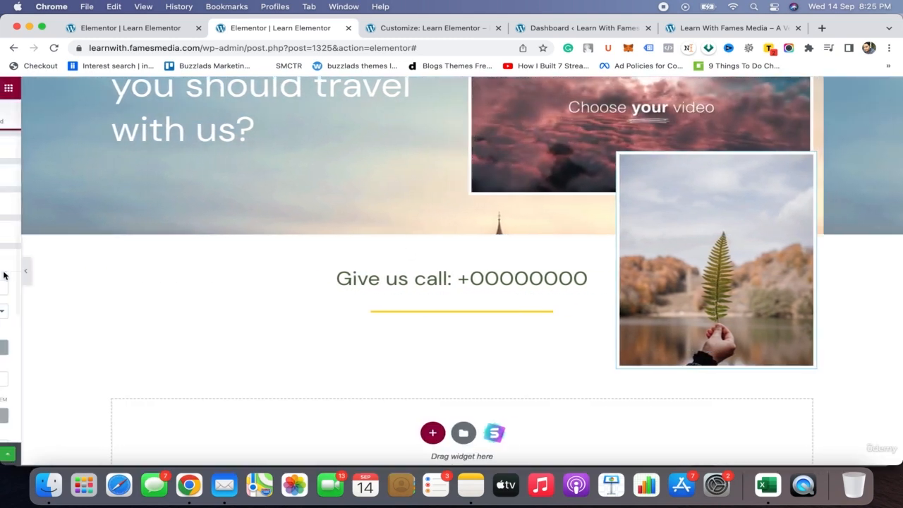
drag(722, 200, 780, 224)
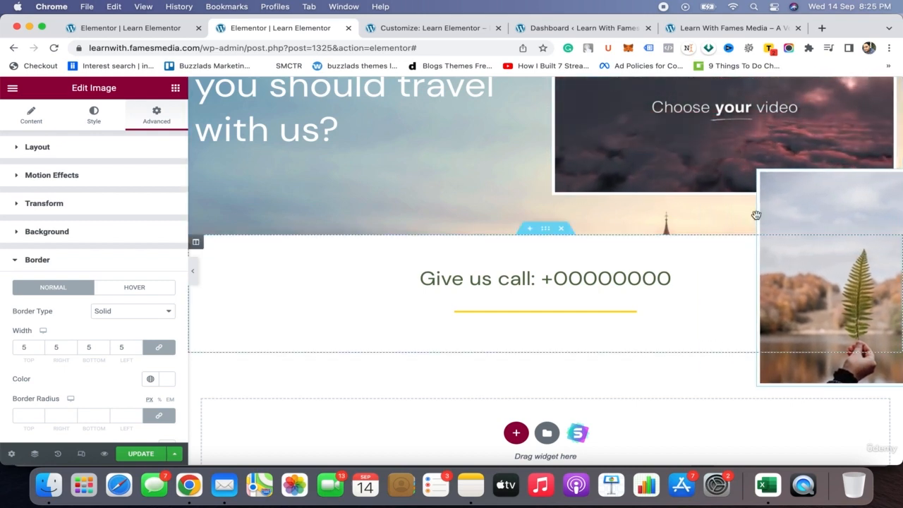
Review the whole page without the editor panel, from the leaf image up to the "Want to travel Europe?" section, and bring the panel back
click(191, 267)
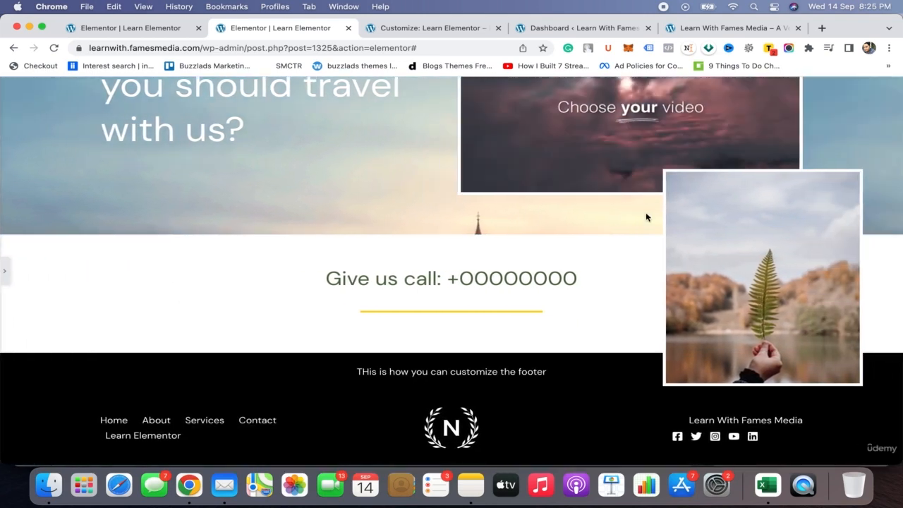
scroll(901, 161, up, 2)
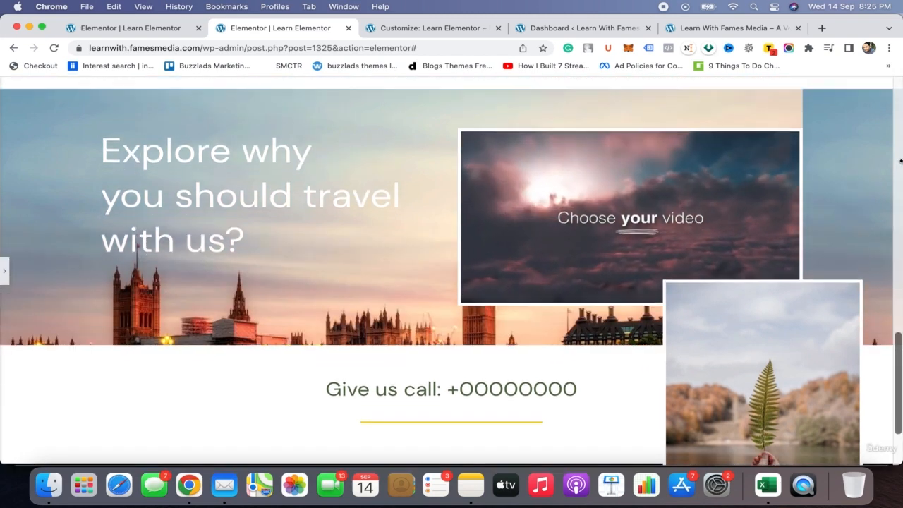
scroll(901, 161, down, 2)
scroll(901, 161, up, 2)
scroll(901, 161, up, 2)
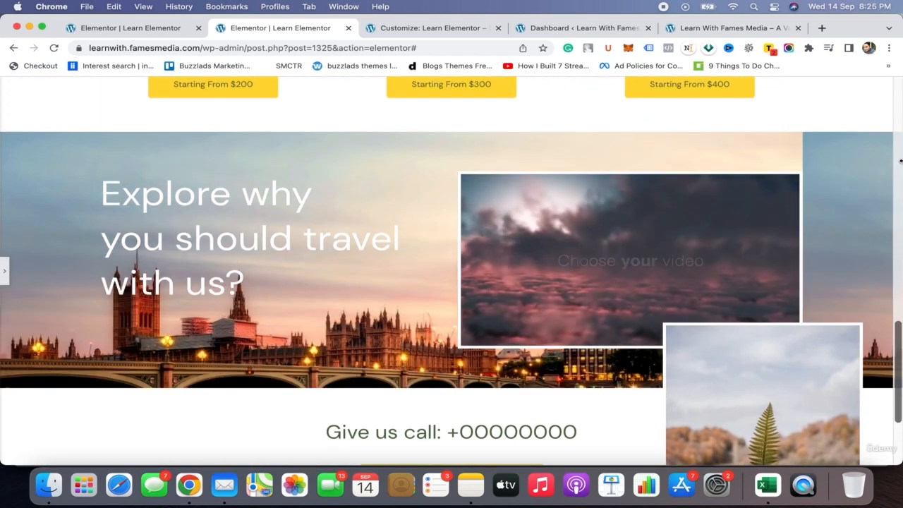
scroll(373, 245, up, 10)
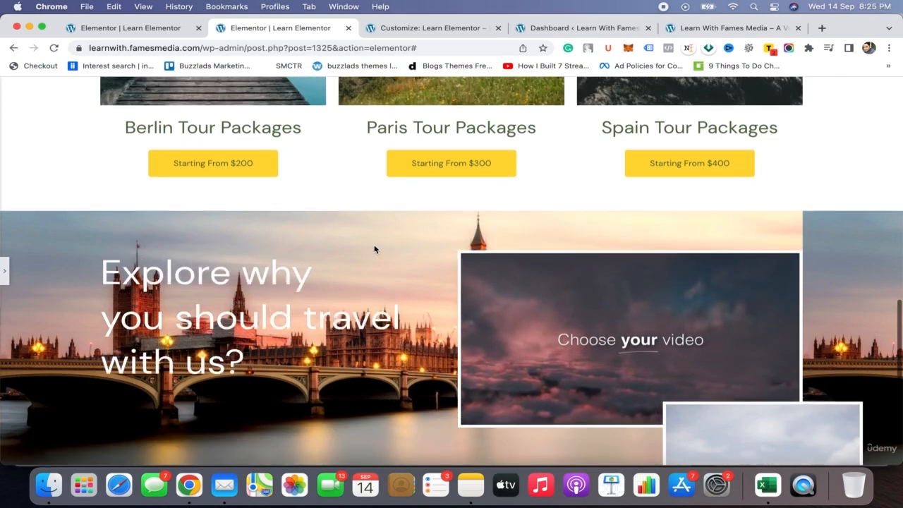
scroll(373, 247, up, 8)
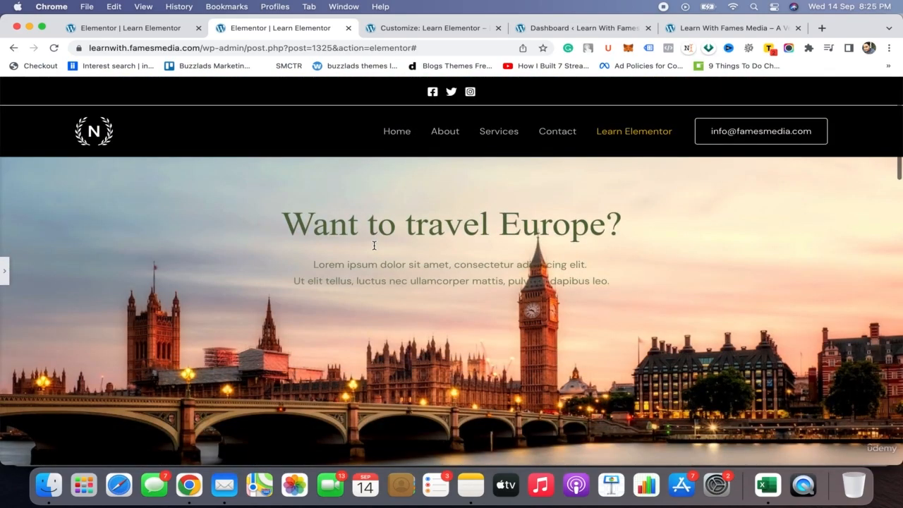
scroll(374, 246, down, 4)
scroll(374, 247, up, 4)
scroll(373, 247, down, 20)
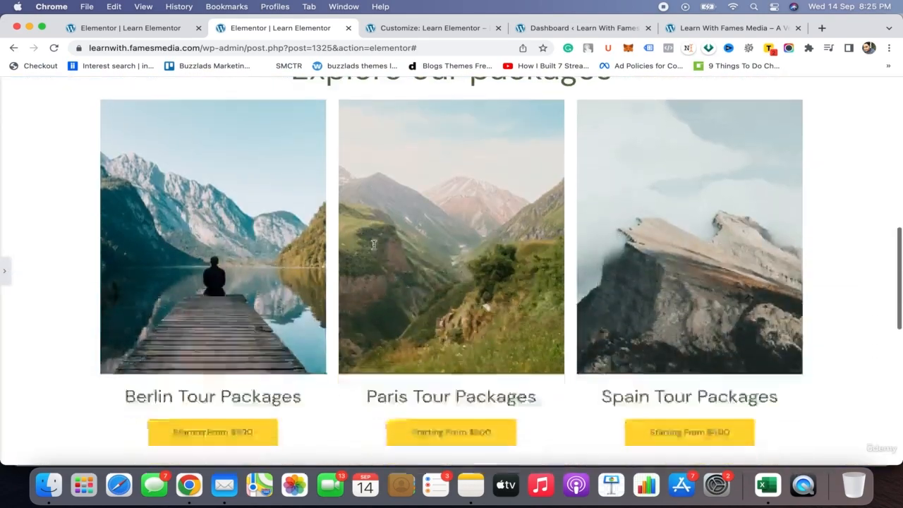
scroll(373, 248, up, 20)
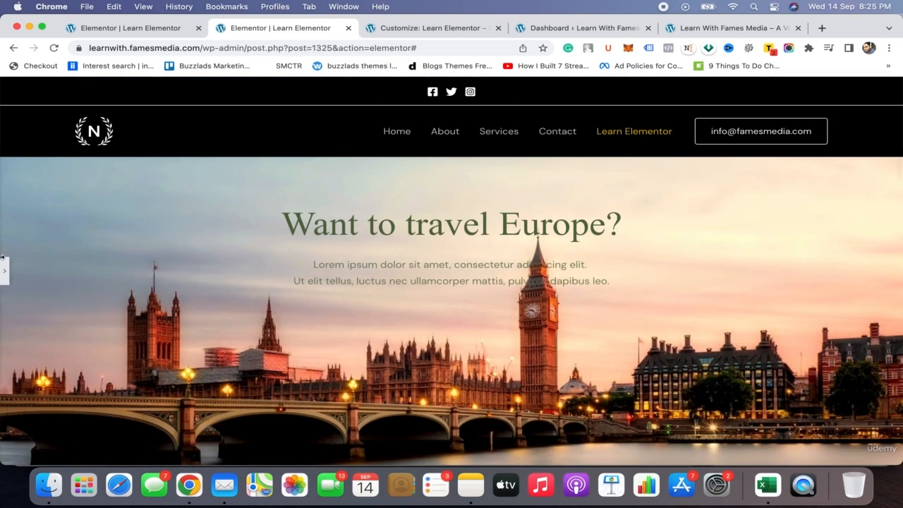
click(5, 271)
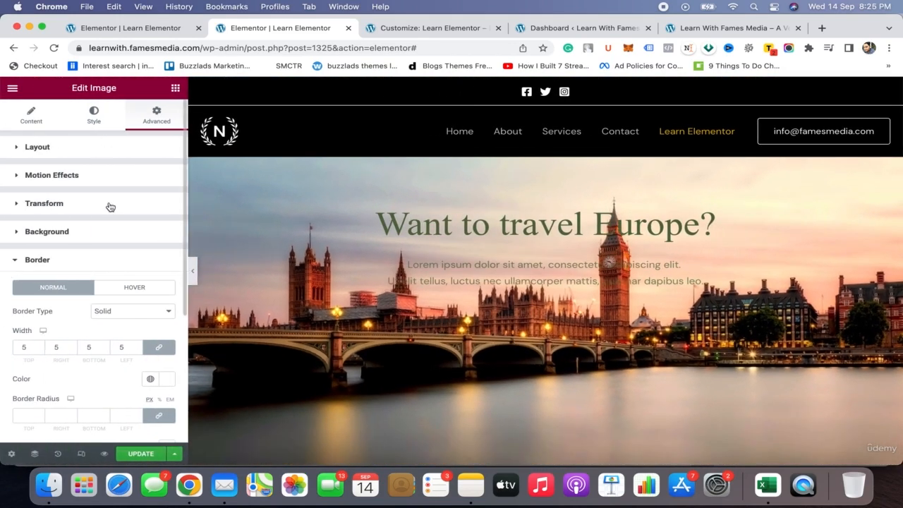
Rotate the leaf image beside the "Give us call" heading with a Transform rotate value of 35
scroll(110, 206, down, 5)
scroll(109, 208, up, 5)
scroll(409, 264, down, 20)
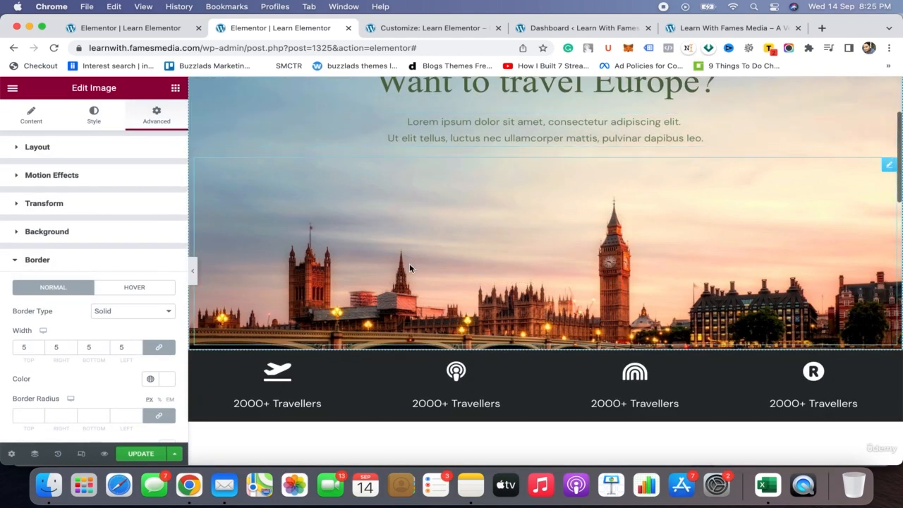
scroll(760, 206, up, 3)
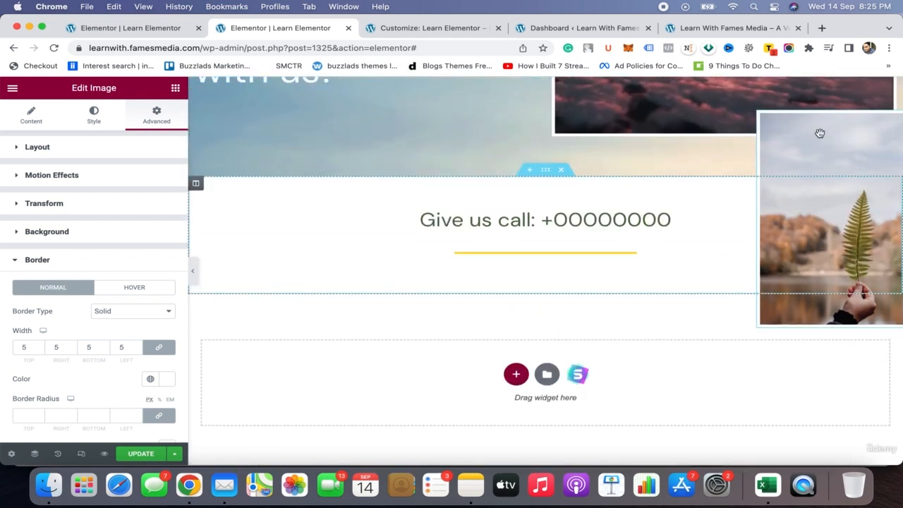
click(69, 210)
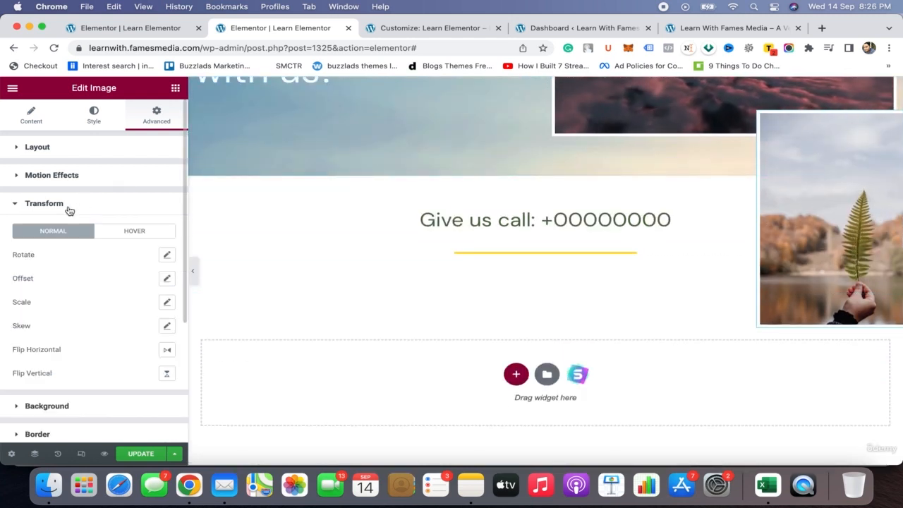
click(166, 257)
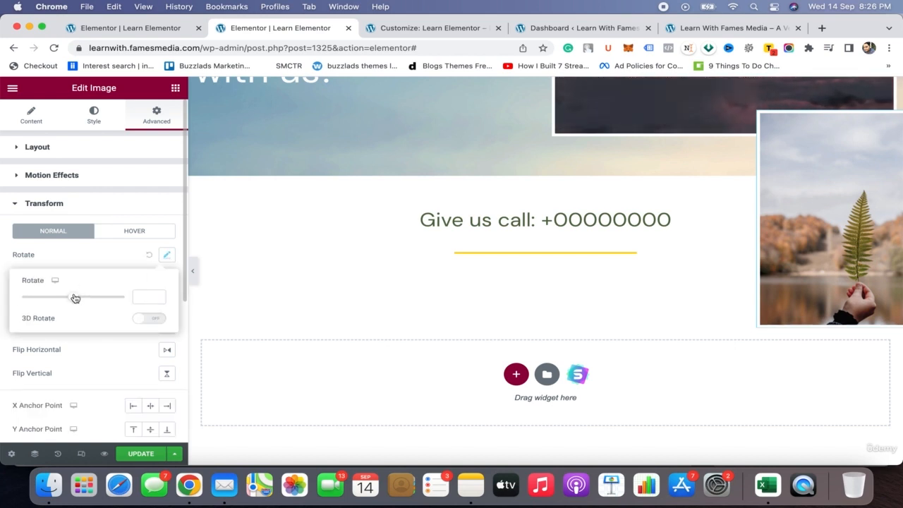
drag(75, 297, 81, 298)
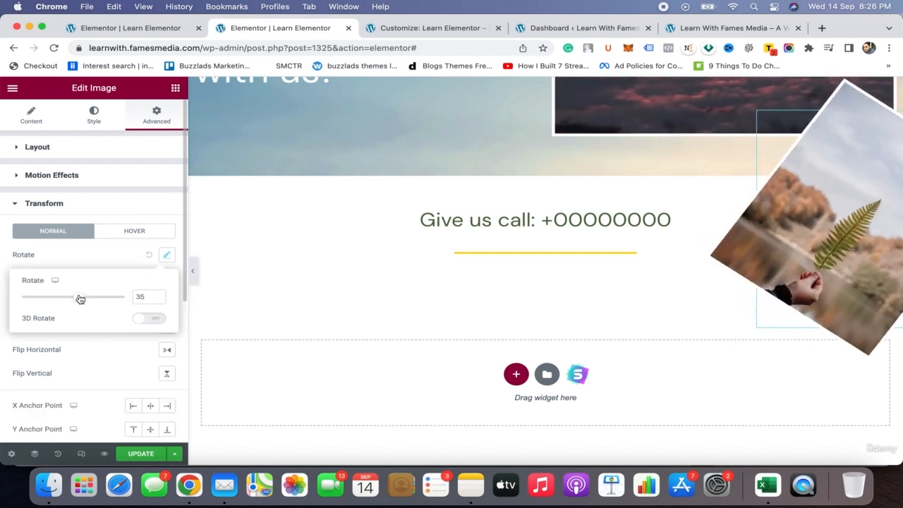
Preview the rotated leaf image over the travel section and footer without the editor panel, and restore the panel
click(194, 271)
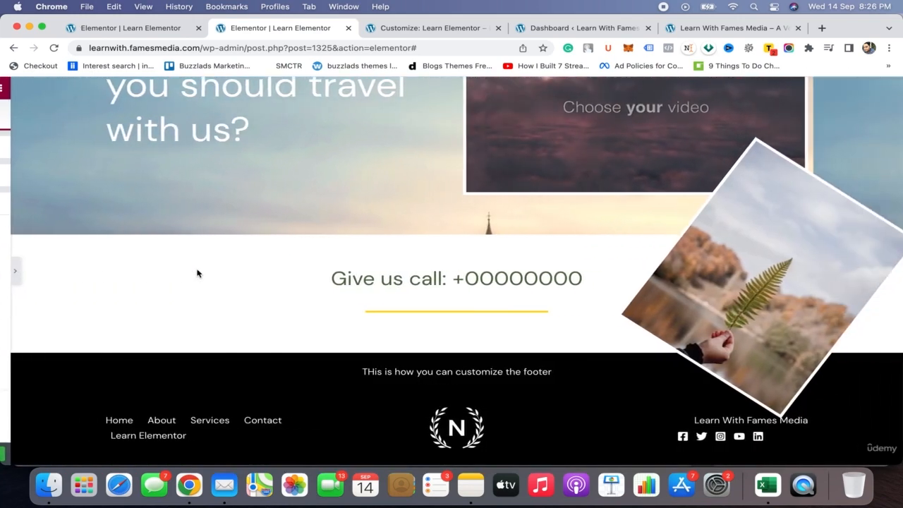
scroll(647, 198, up, 3)
scroll(647, 198, down, 5)
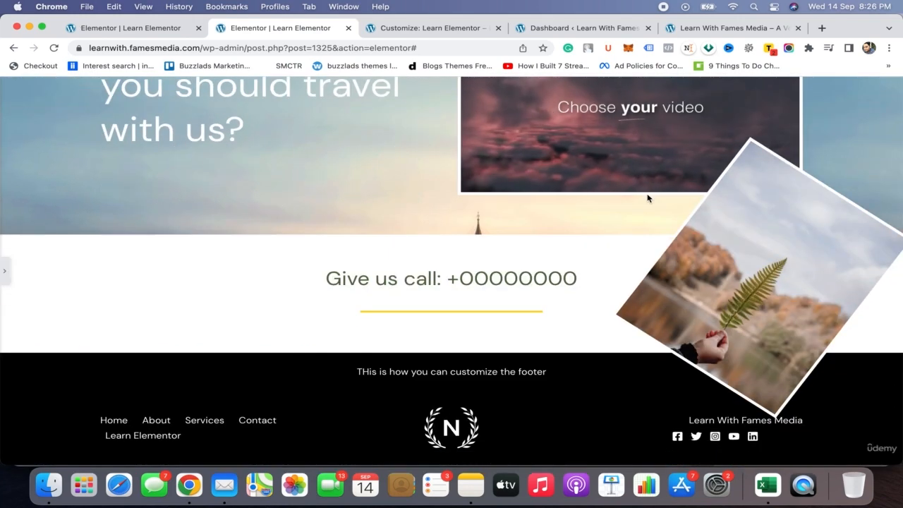
scroll(647, 198, up, 4)
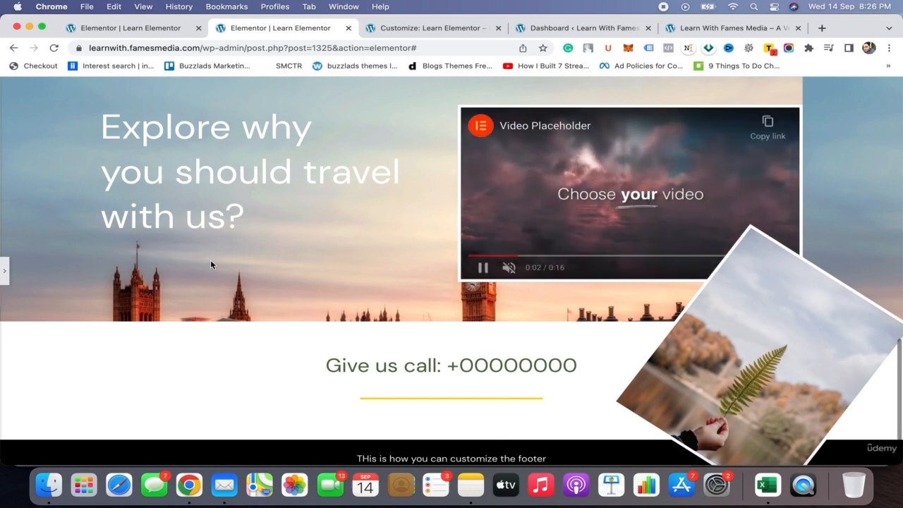
click(4, 271)
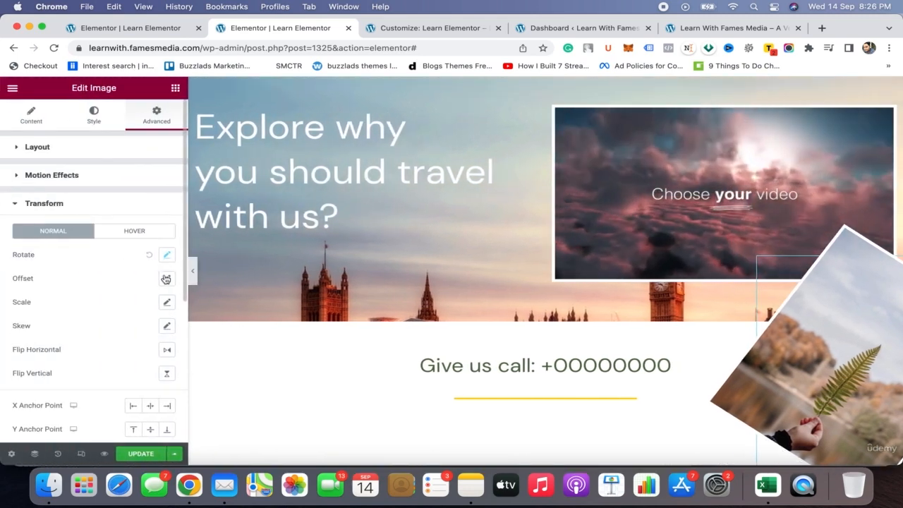
Skew the rotated leaf image with a Skew X of 18 and check it without the editor panel
click(167, 326)
mouse_move(80, 371)
mouse_down()
mouse_move(91, 371)
mouse_move(77, 371)
mouse_up()
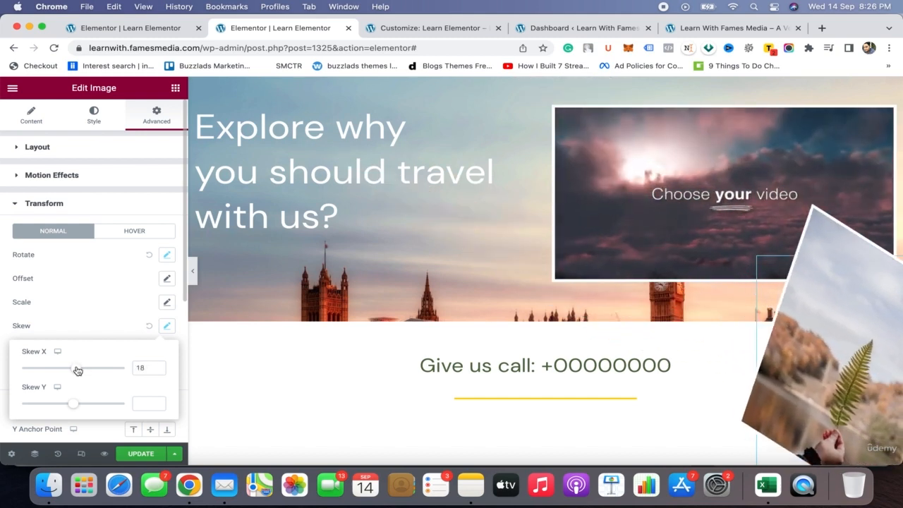
click(194, 281)
scroll(605, 205, down, 3)
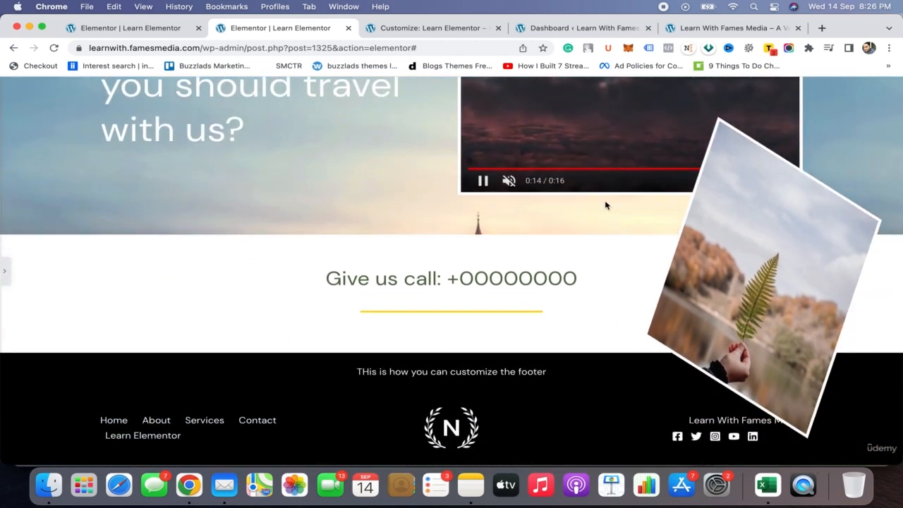
scroll(605, 205, up, 3)
scroll(605, 205, down, 3)
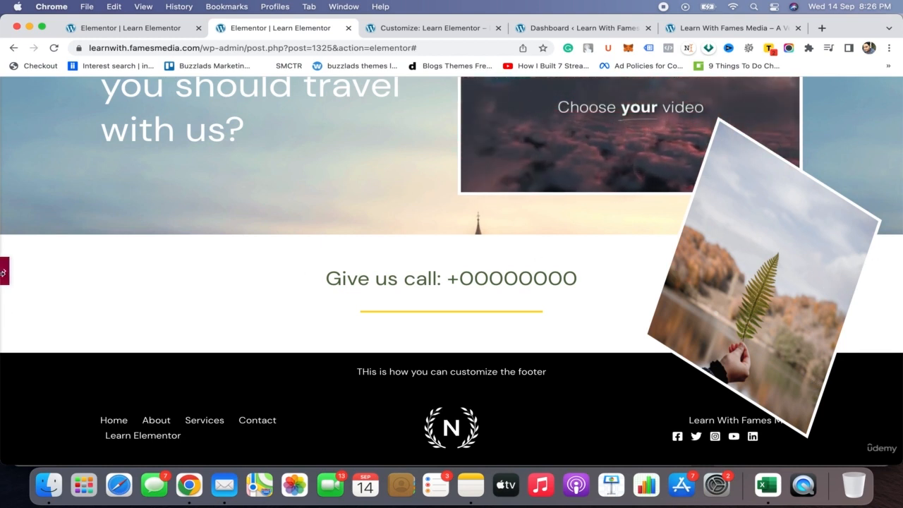
click(4, 272)
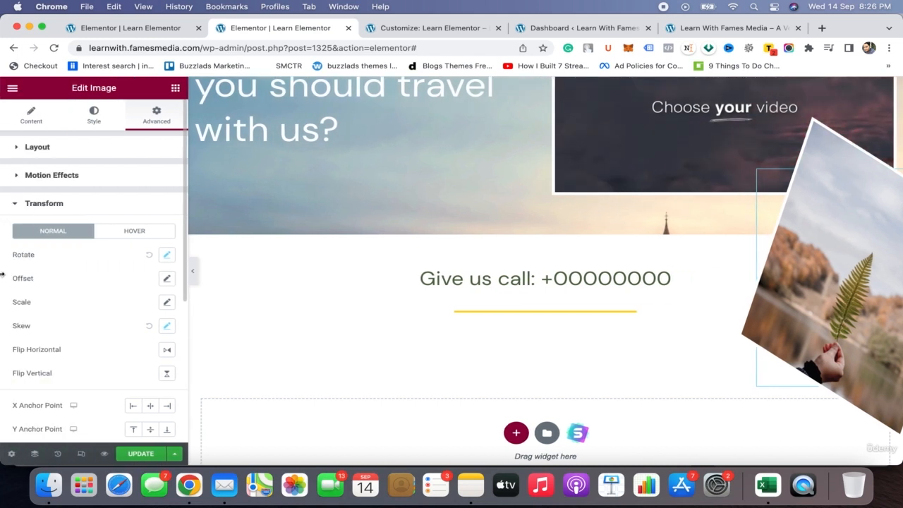
Reset the leaf image's skew and rotation to their defaults
scroll(96, 300, down, 3)
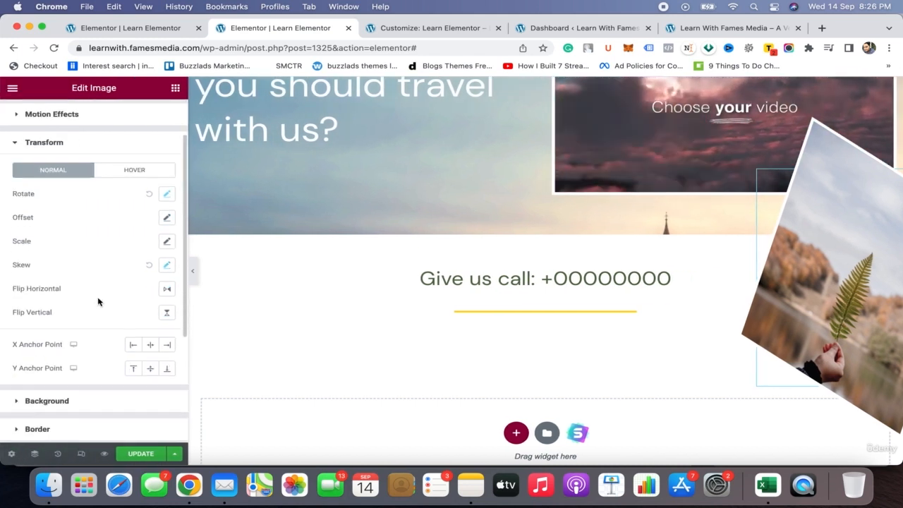
scroll(102, 301, up, 3)
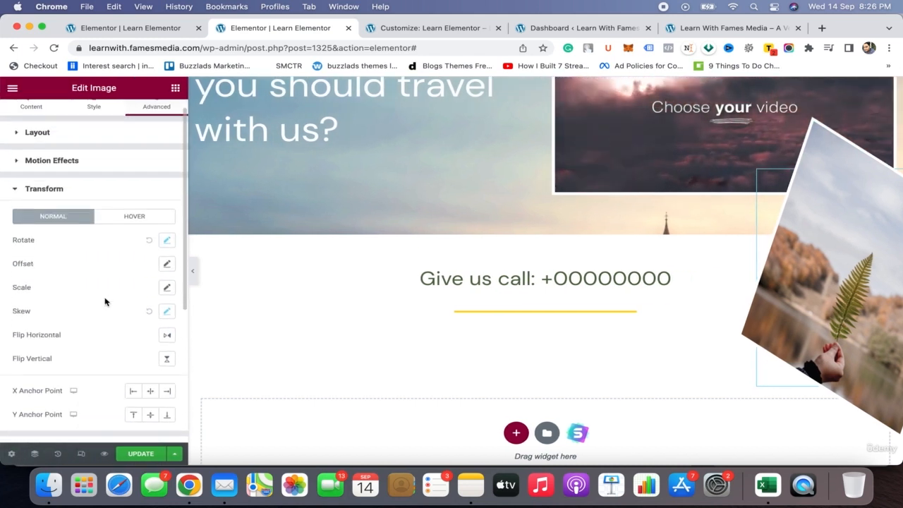
click(149, 312)
click(149, 242)
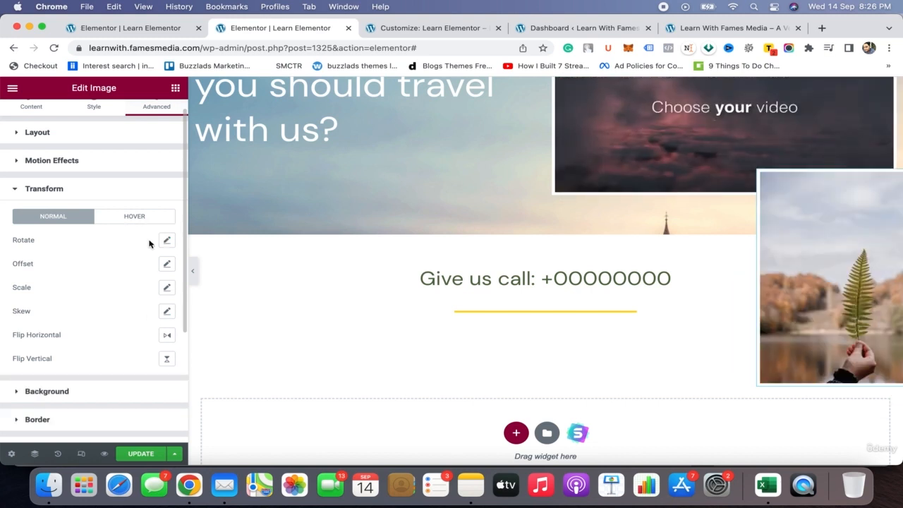
Apply the Fade In entrance animation to the leaf image in its motion effects
click(110, 166)
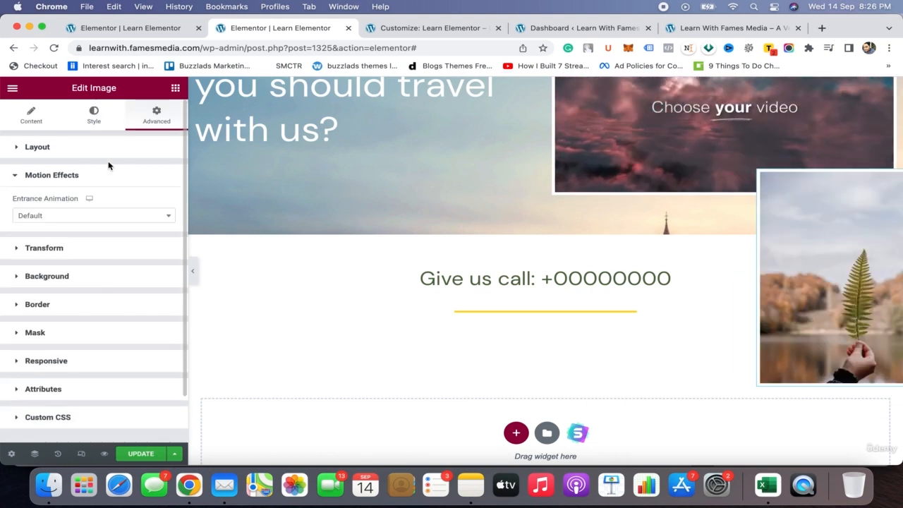
click(131, 220)
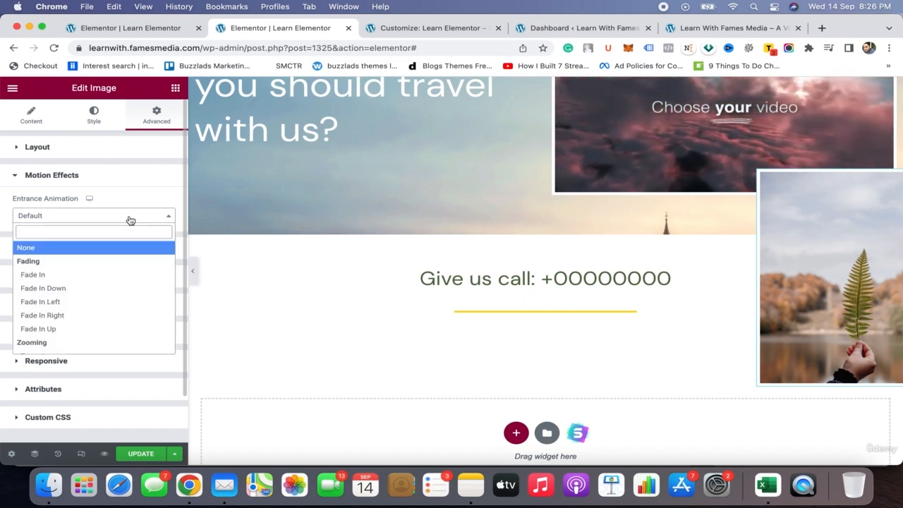
click(112, 277)
Preview the page without the editor panel, going between the hero section and the leaf image to examine its entrance, and restore the panel
click(193, 271)
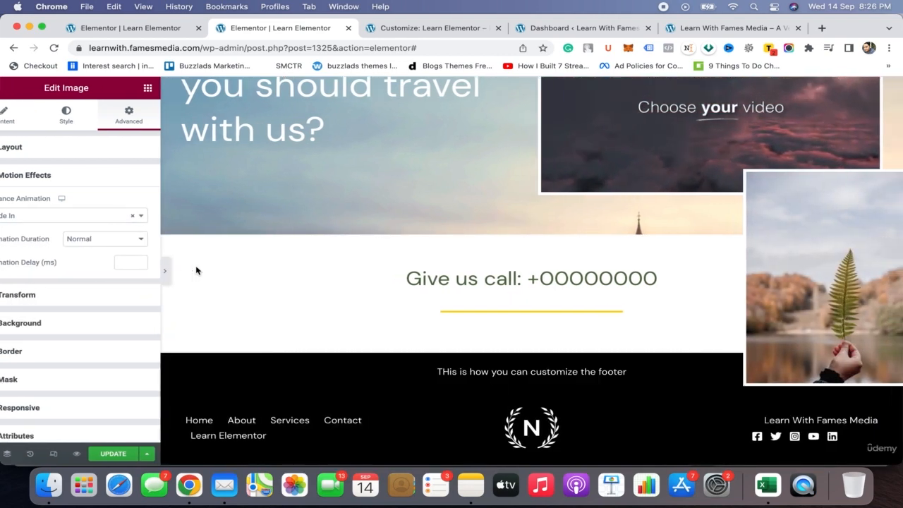
scroll(437, 209, up, 15)
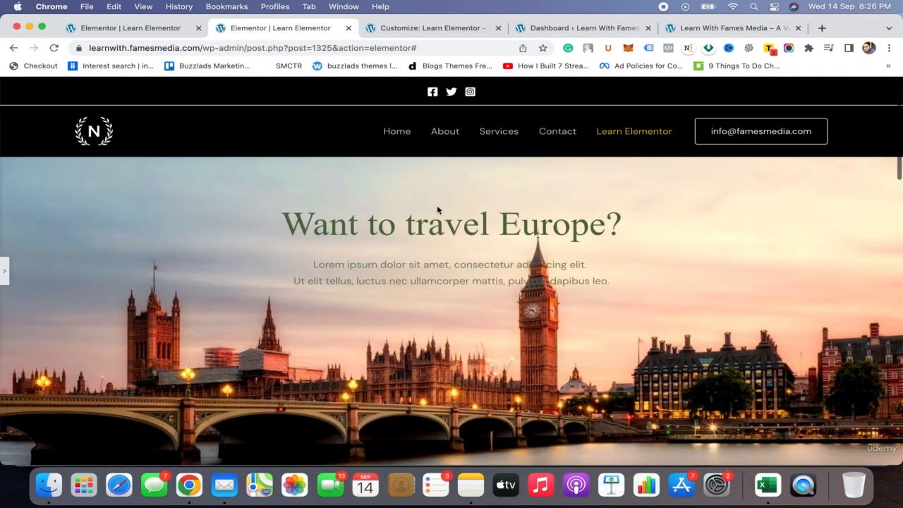
scroll(437, 206, down, 5)
scroll(436, 206, down, 15)
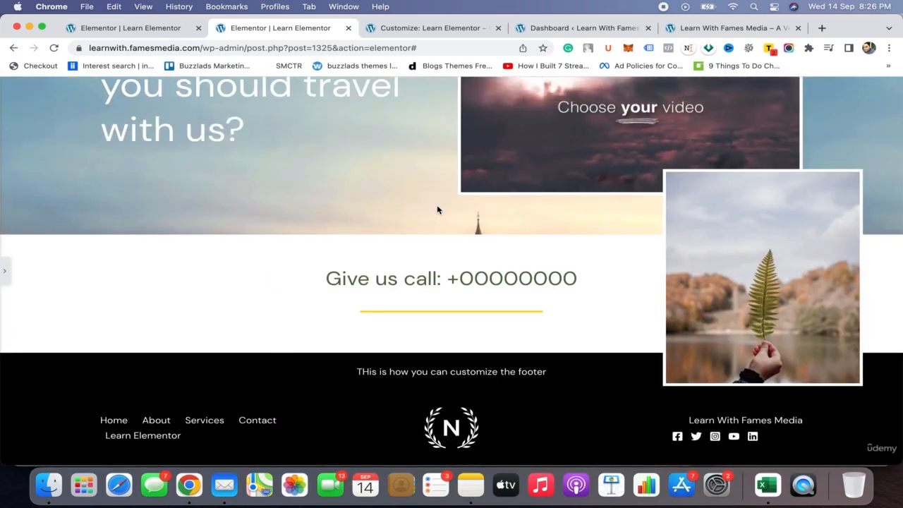
scroll(437, 209, up, 15)
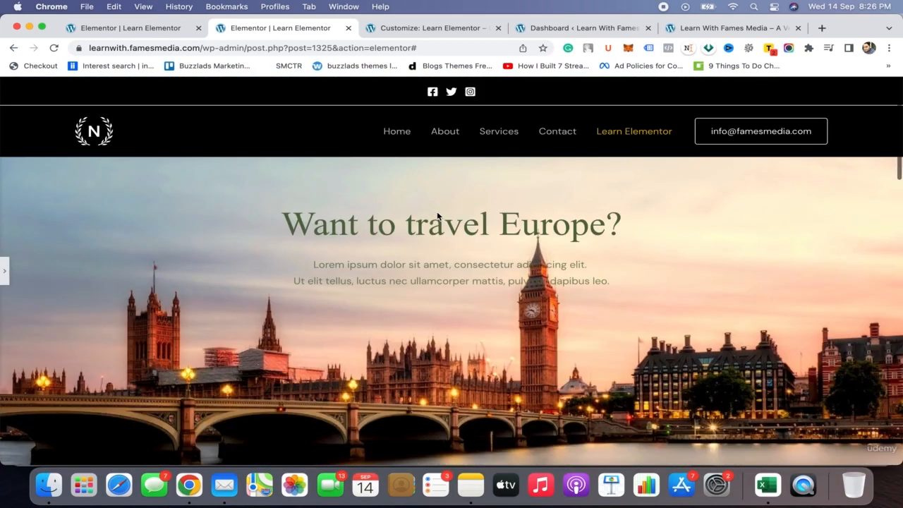
scroll(437, 215, down, 5)
scroll(438, 208, up, 5)
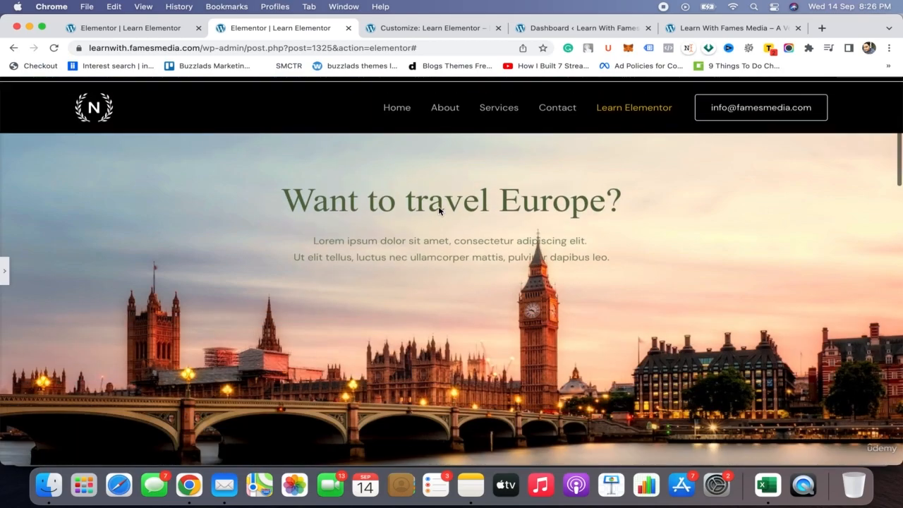
scroll(438, 206, down, 10)
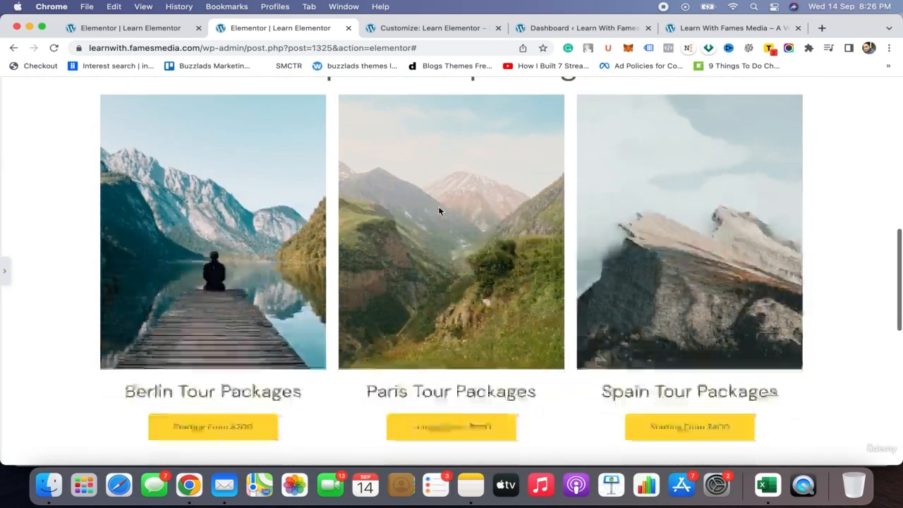
scroll(438, 209, down, 5)
scroll(437, 210, up, 15)
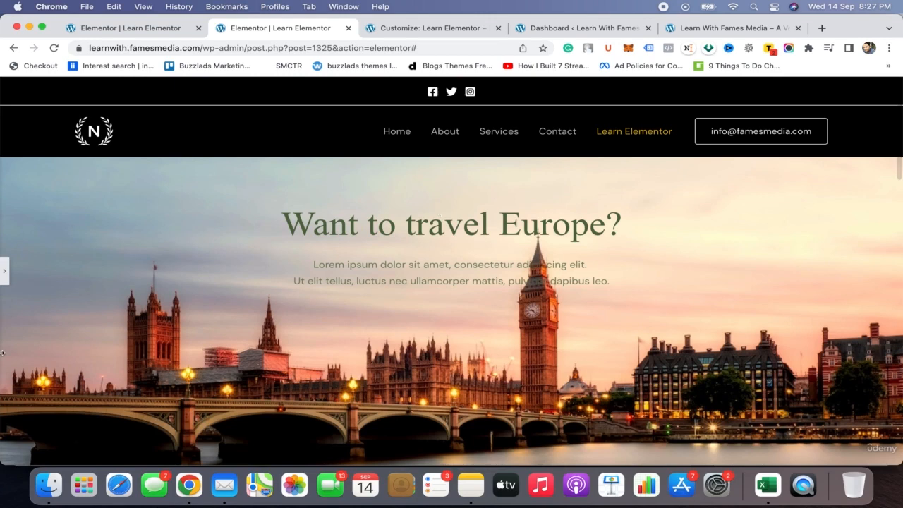
click(4, 275)
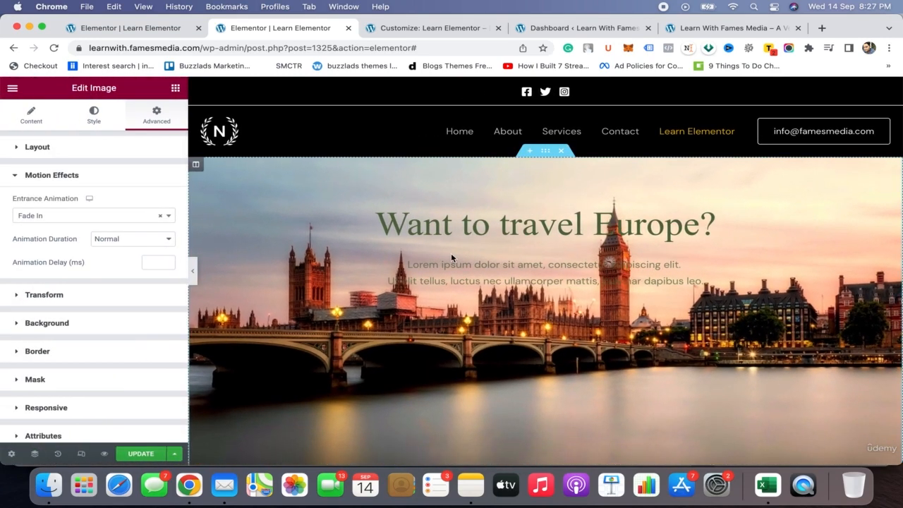